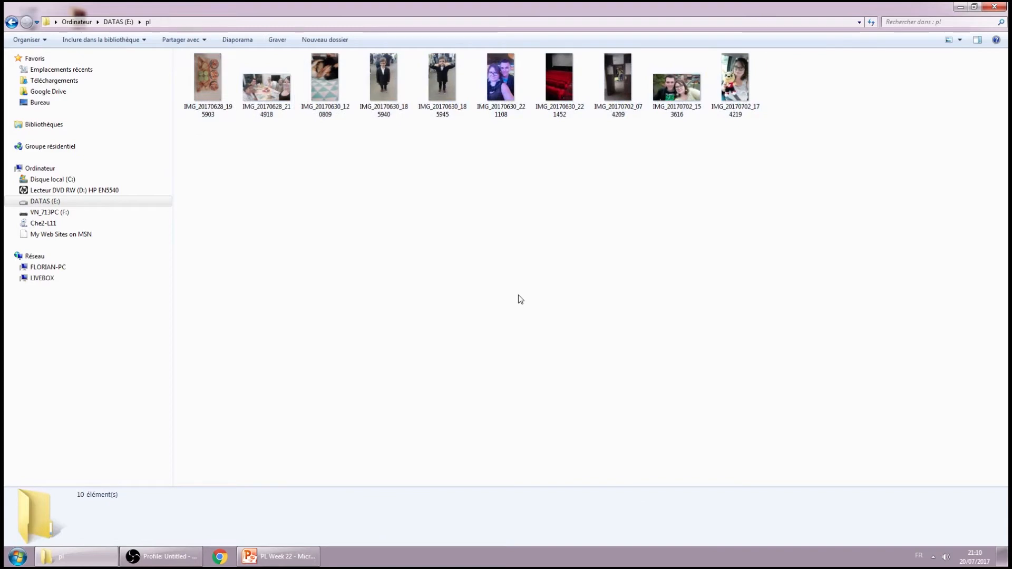
Step: Open photo IMG_20170702_174219 in the Picasa photo viewer and send it to Picasa for retouching
click(736, 78)
right_click(736, 75)
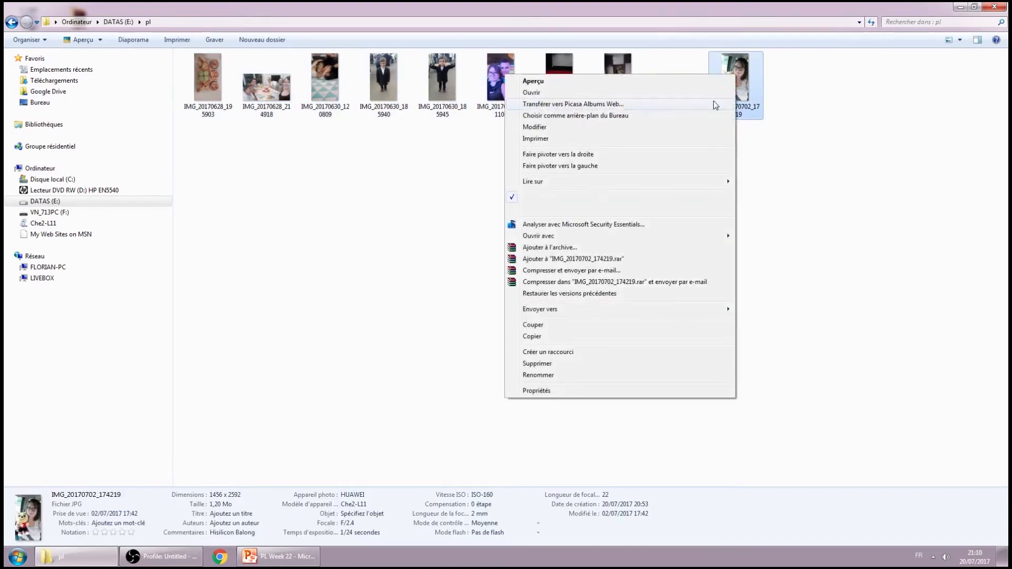
mouse_move(609, 235)
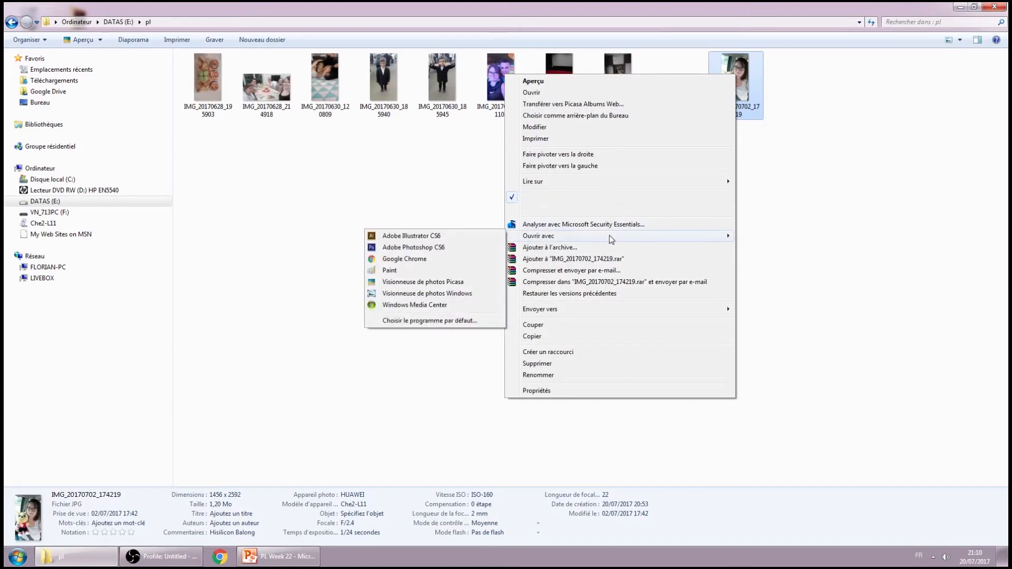
click(471, 284)
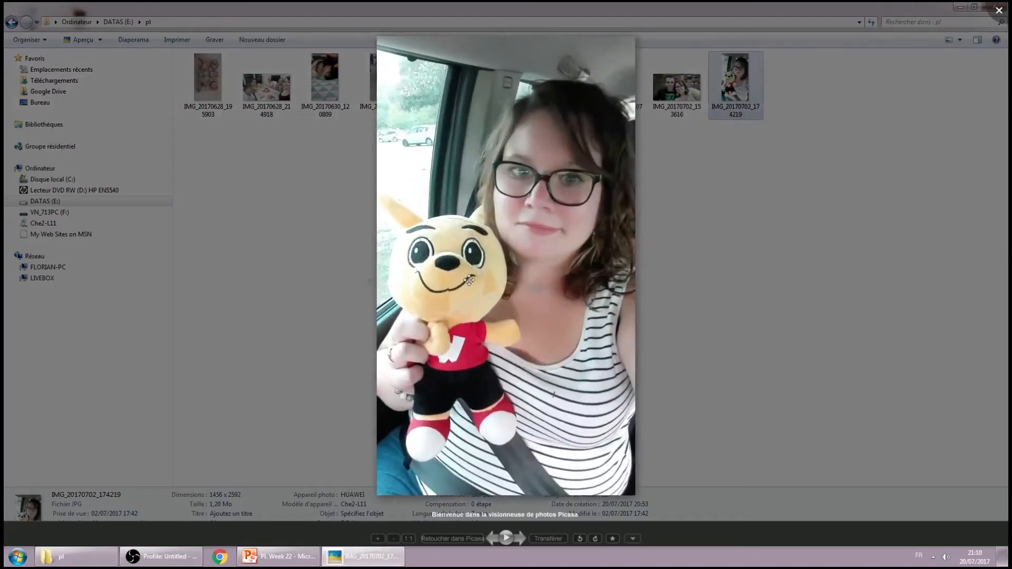
click(467, 538)
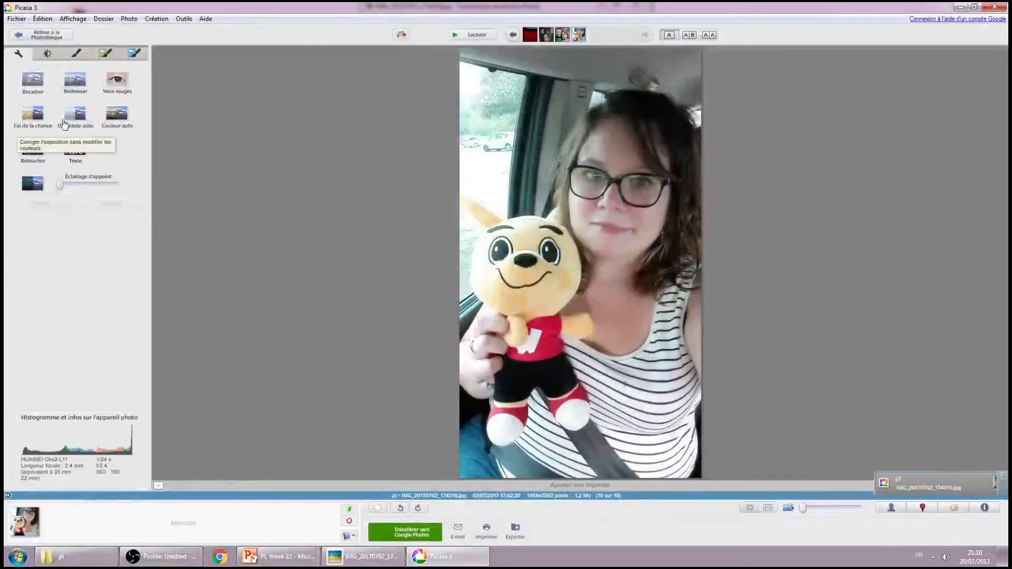
Step: Apply auto contrast, and raise the photo's fill light to about a quarter and highlights to about a tenth of their ranges
click(77, 116)
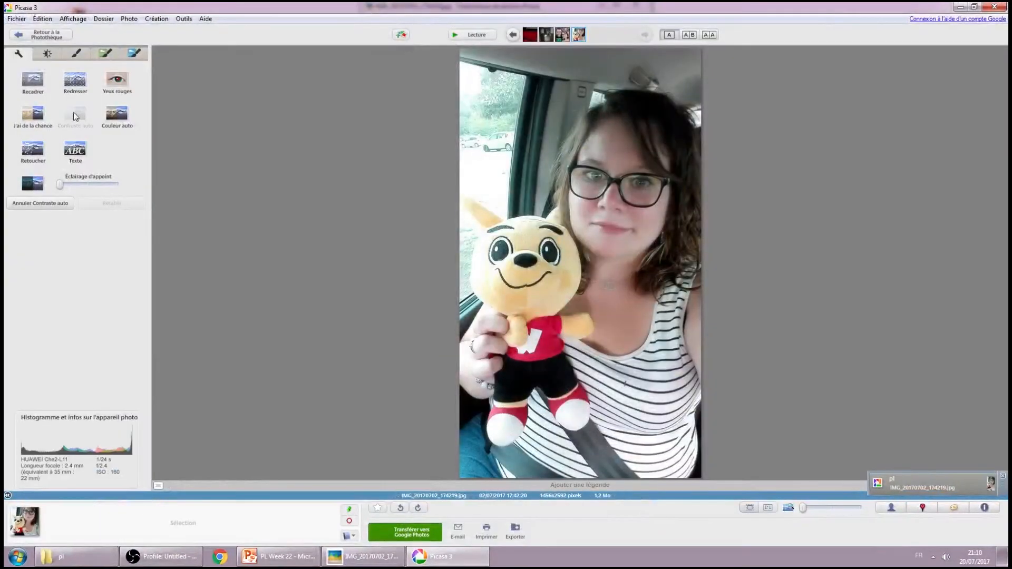
click(49, 57)
click(51, 89)
click(42, 118)
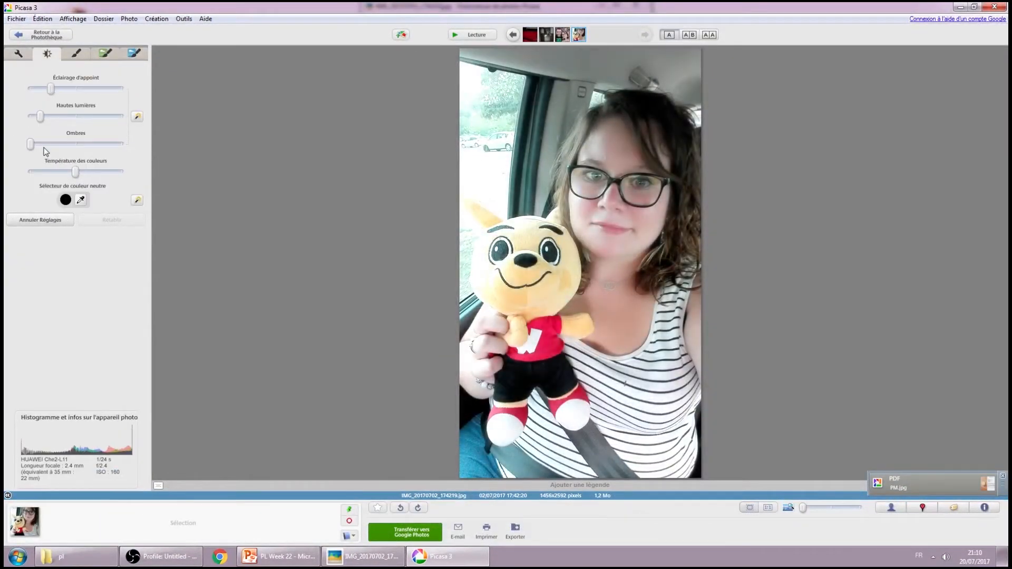
click(133, 53)
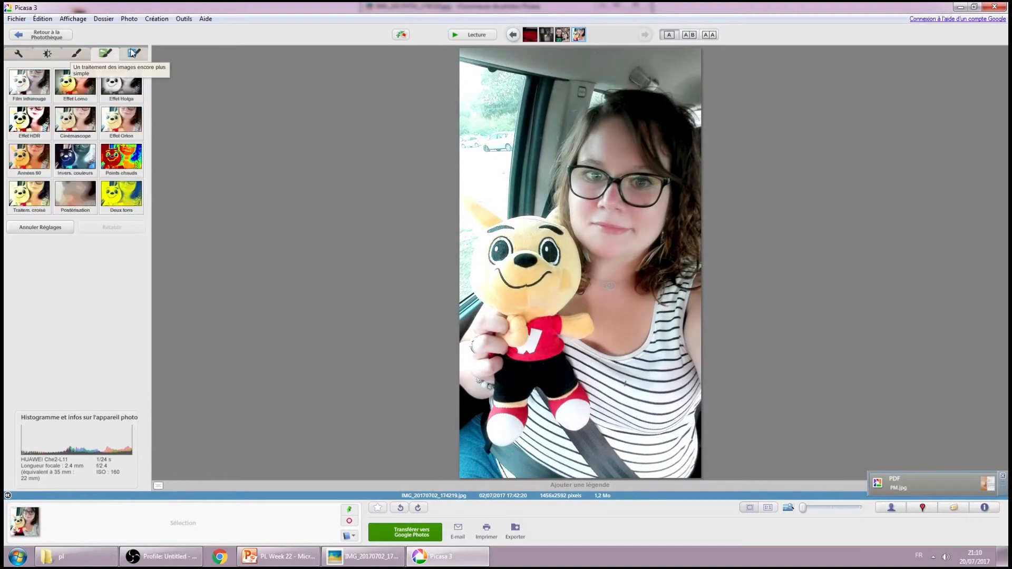
click(132, 51)
click(103, 55)
click(76, 56)
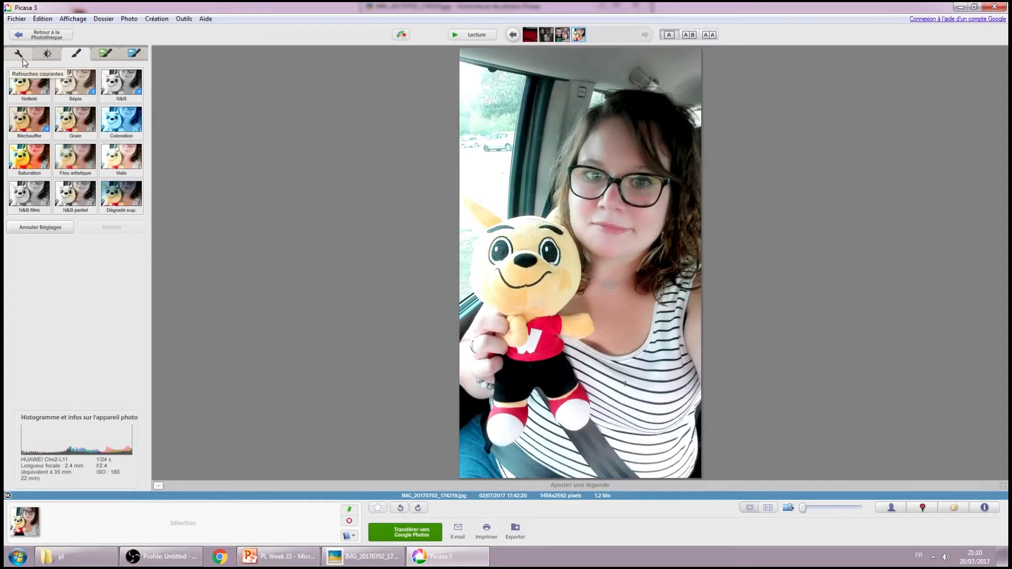
click(45, 57)
Step: Apply automatic contrast and automatic colour correction to the photo
click(31, 58)
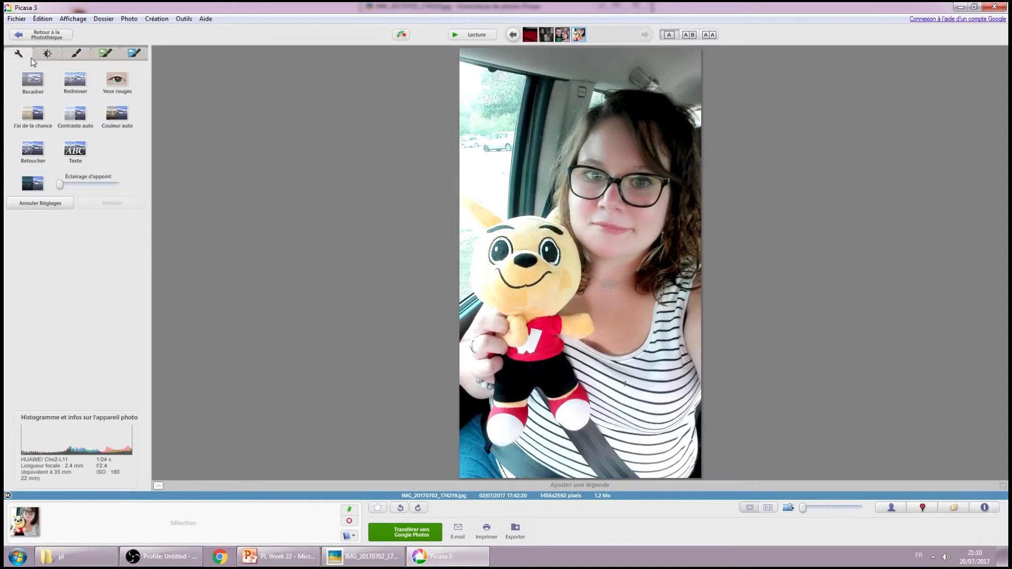
click(75, 113)
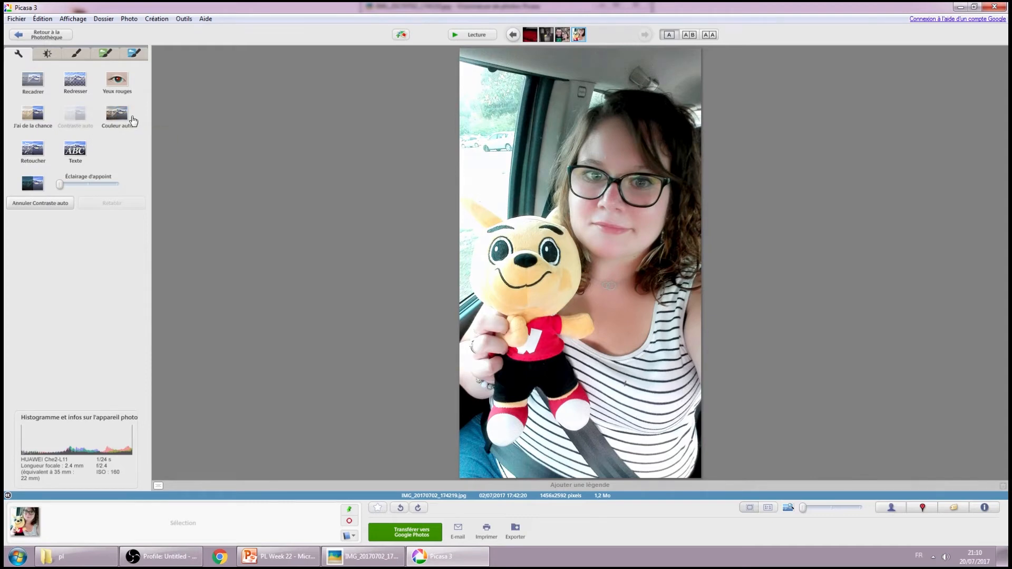
click(132, 119)
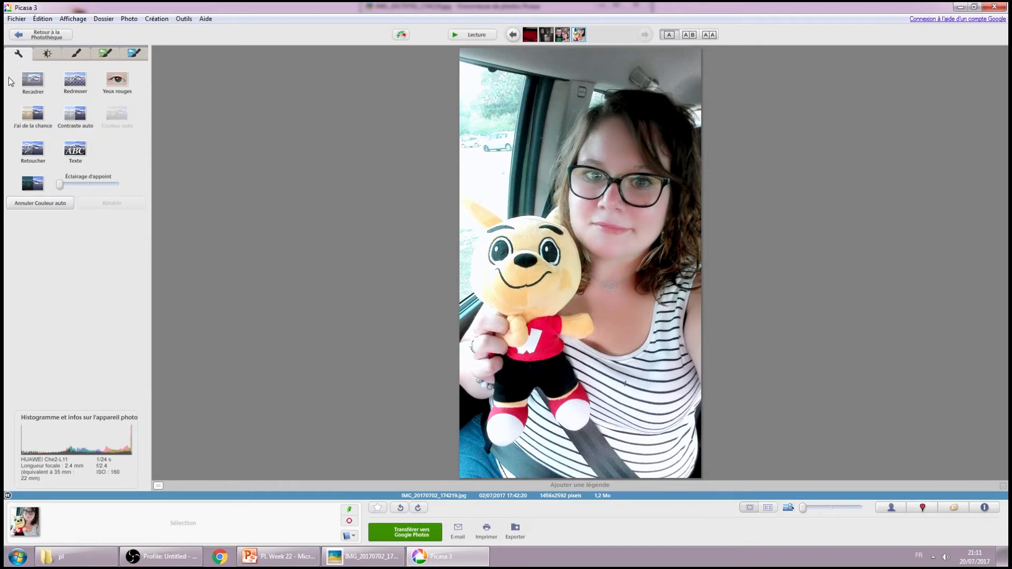
Step: Start cropping the photo and try out several freehand selections with the manual format
click(42, 94)
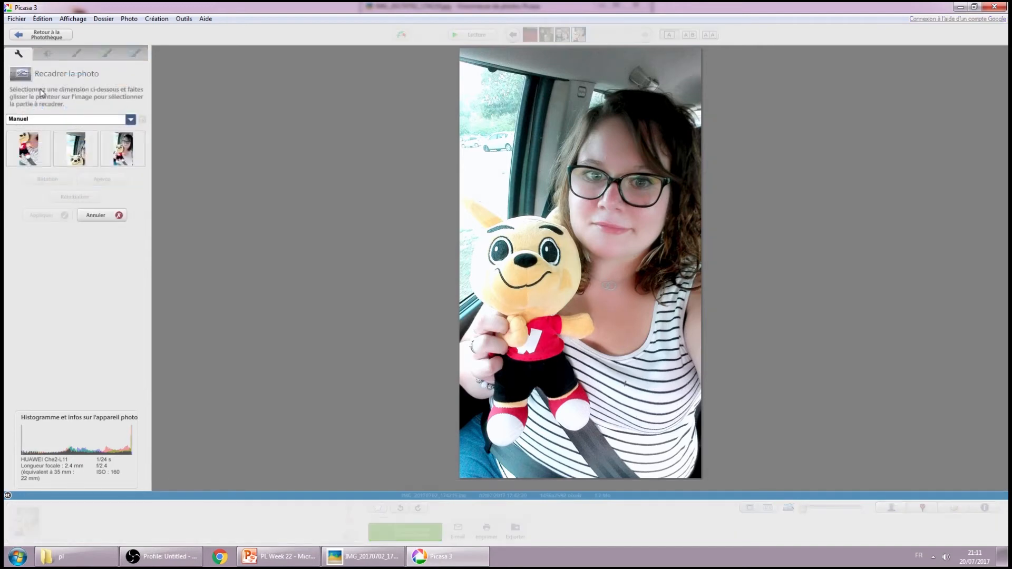
click(51, 119)
click(548, 141)
drag(515, 215, 660, 272)
drag(631, 92, 516, 156)
drag(580, 217, 441, 308)
mouse_move(552, 89)
mouse_down()
mouse_move(558, 474)
mouse_move(444, 479)
mouse_up()
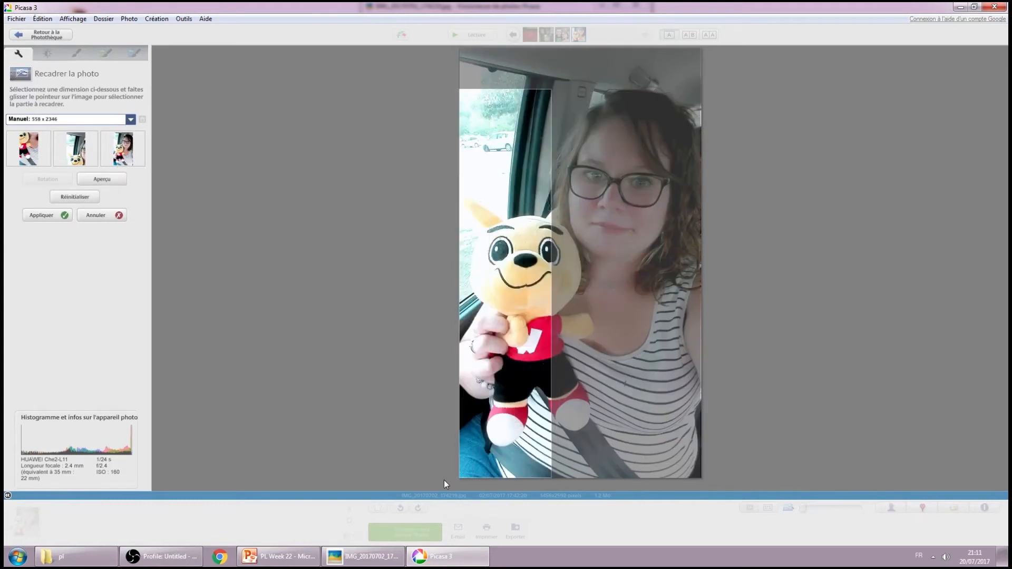
Step: Try the 5 x 8 crop format by outlining a portrait selection over the plush toy
click(70, 119)
click(61, 150)
drag(584, 108, 694, 287)
drag(564, 243, 454, 390)
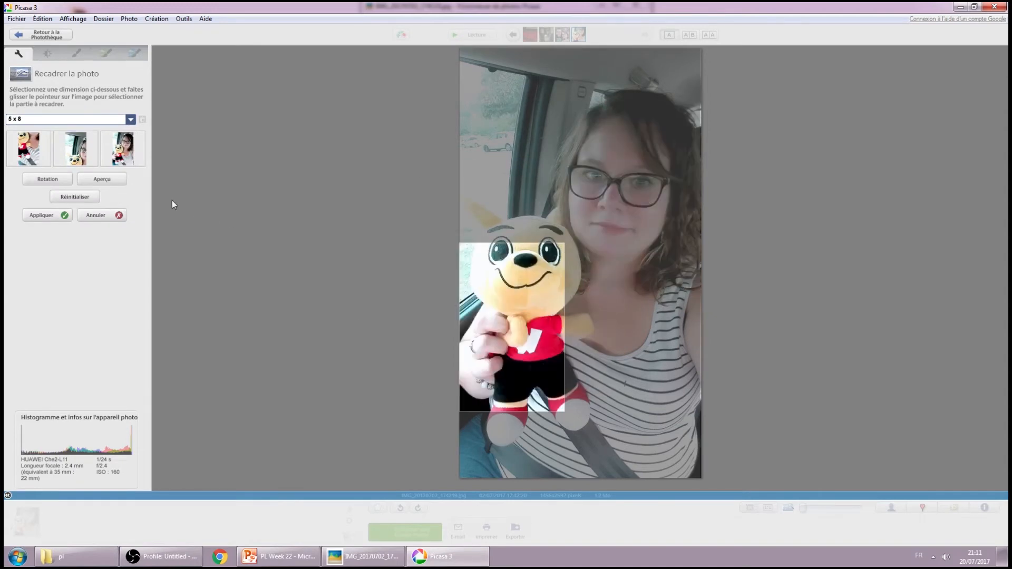
click(82, 120)
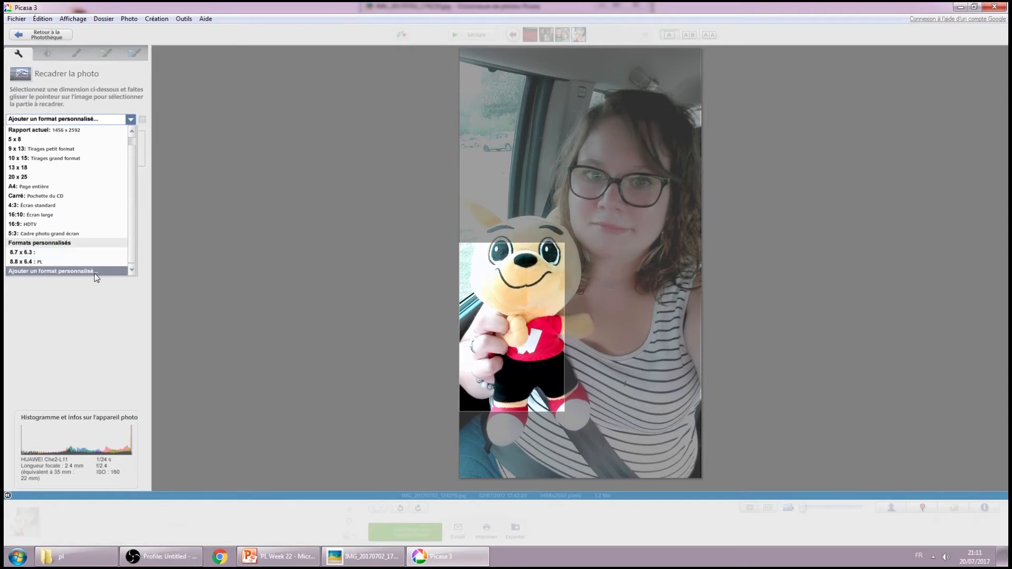
click(96, 272)
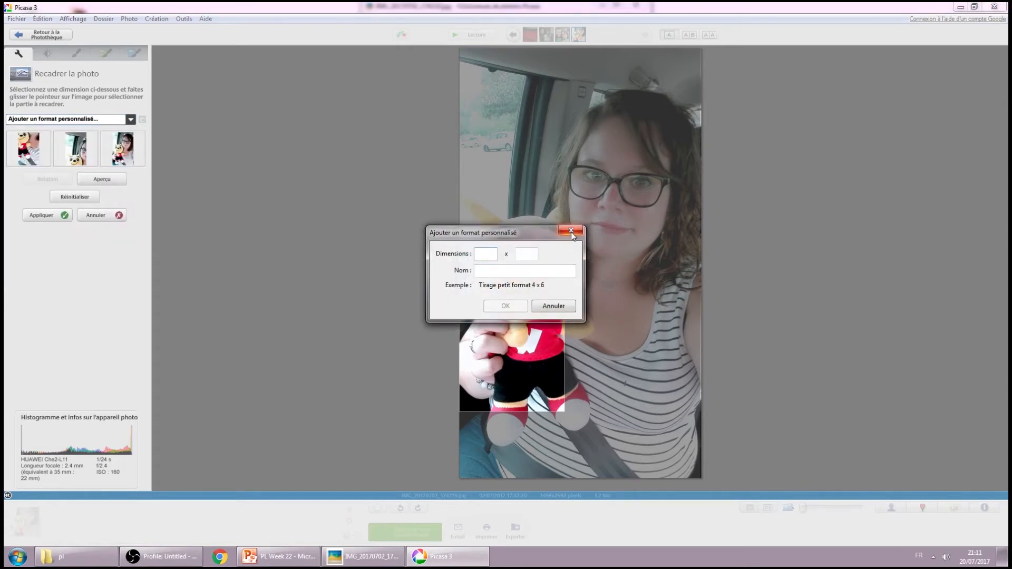
click(524, 270)
click(570, 231)
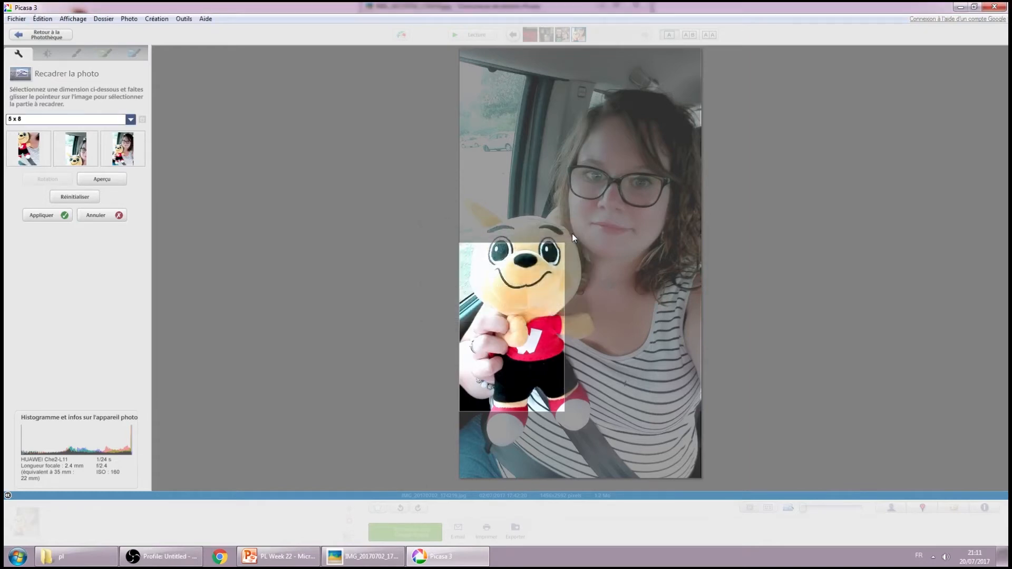
Step: Switch to PowerPoint, check the height and width of the rectangle beside the WEEK 26 card, and return to Picasa
click(130, 119)
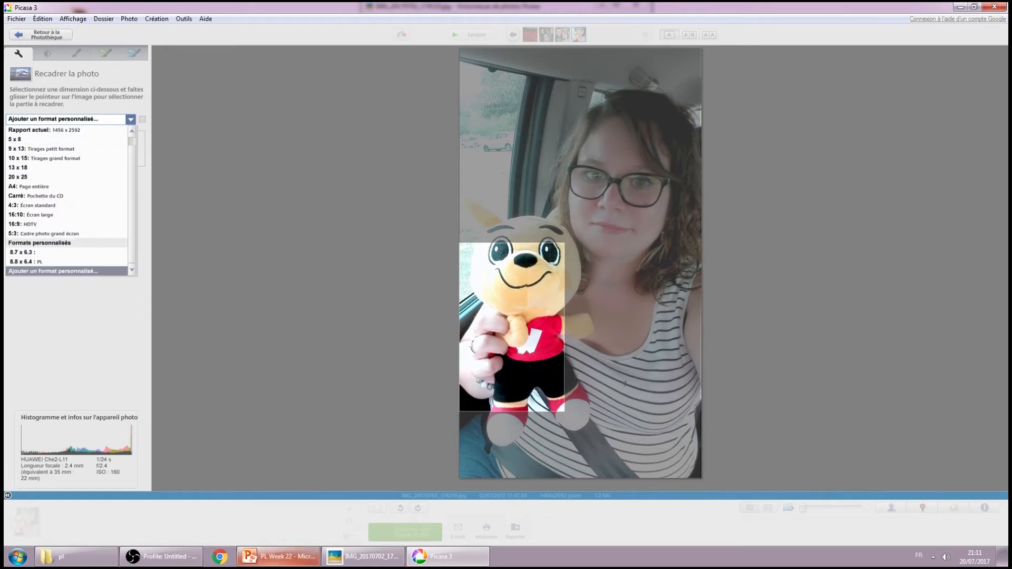
click(279, 556)
click(564, 190)
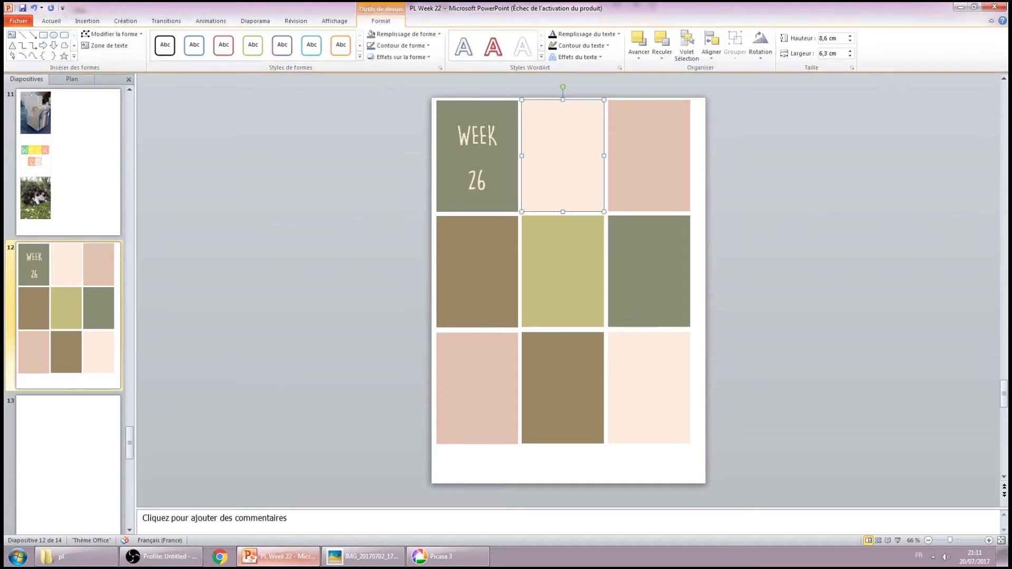
click(274, 556)
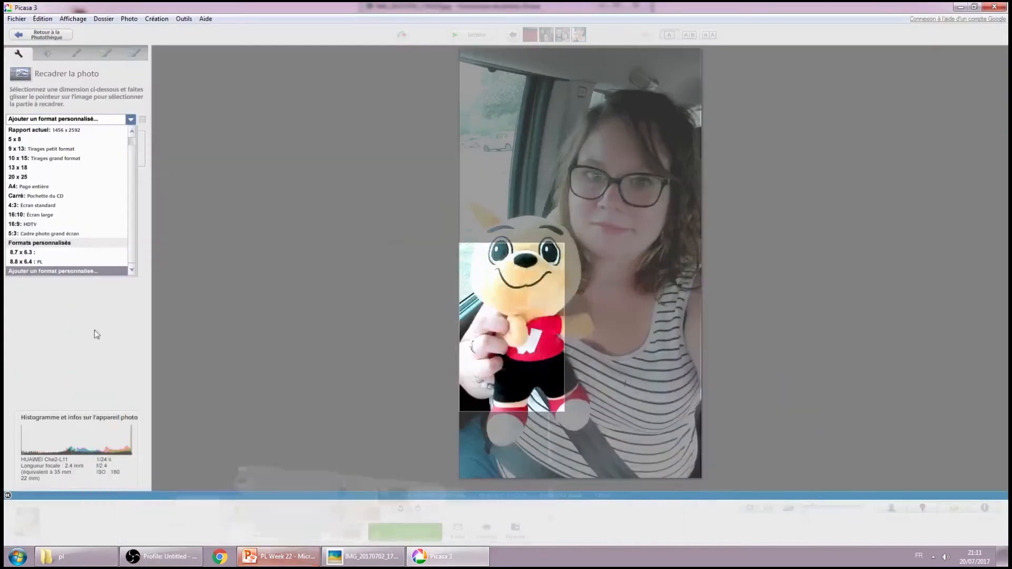
Step: Add a custom crop format of 8.6 x 6.3 named PROJECT LIFE
click(57, 272)
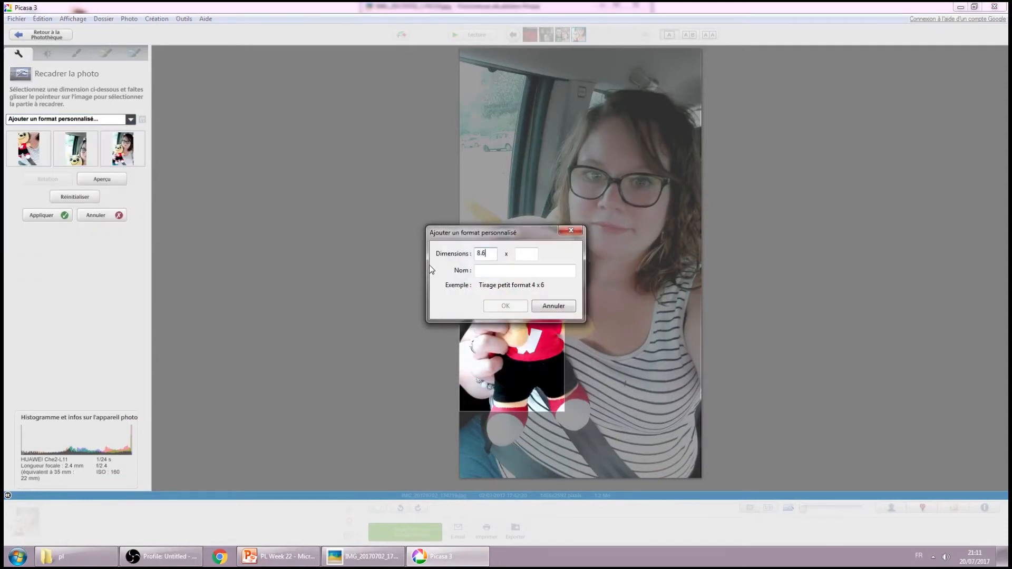
key(Tab)
text(6.3)
click(550, 271)
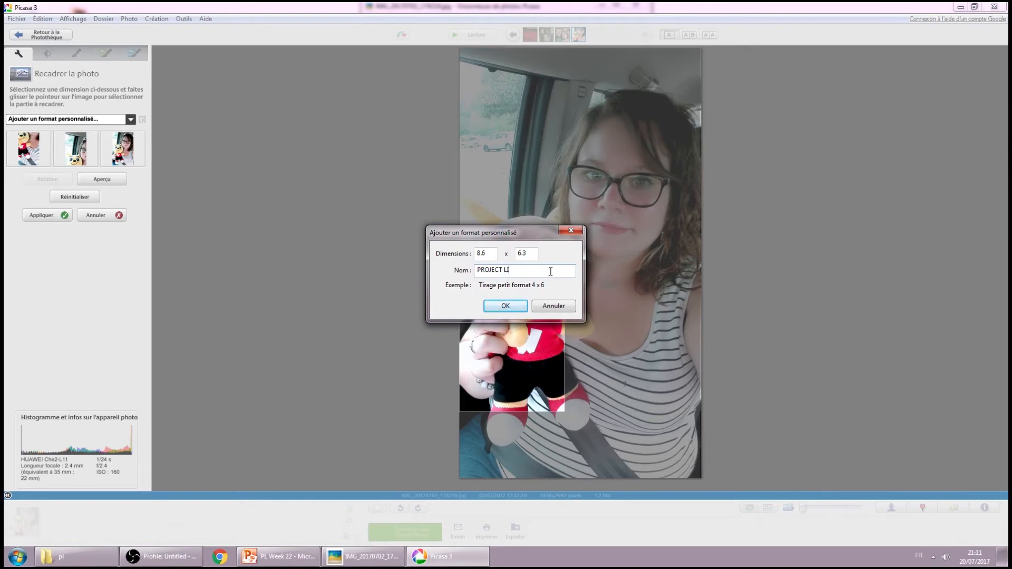
key(Return)
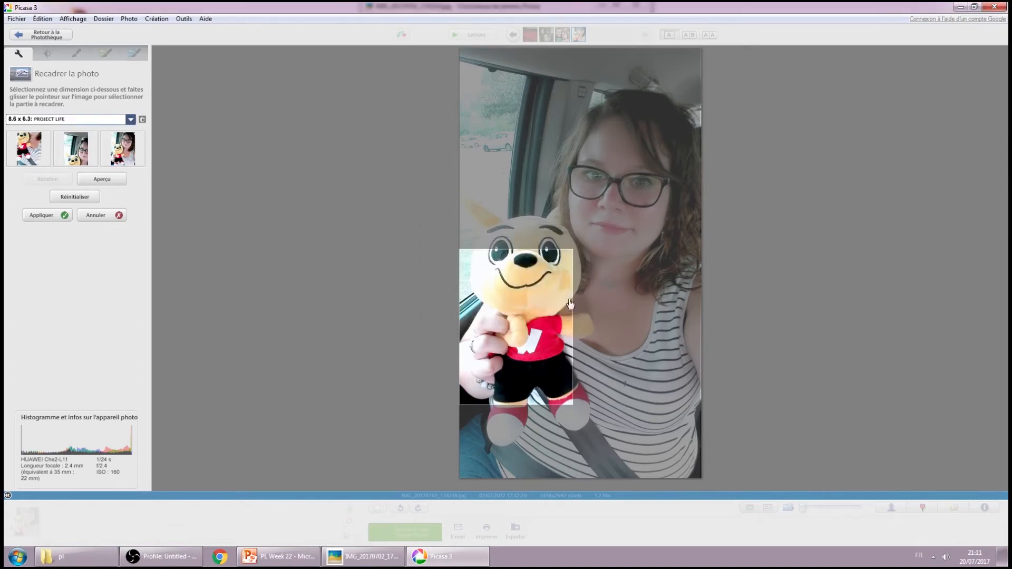
Step: Try the three suggested crop areas for the PROJECT LIFE format
click(123, 155)
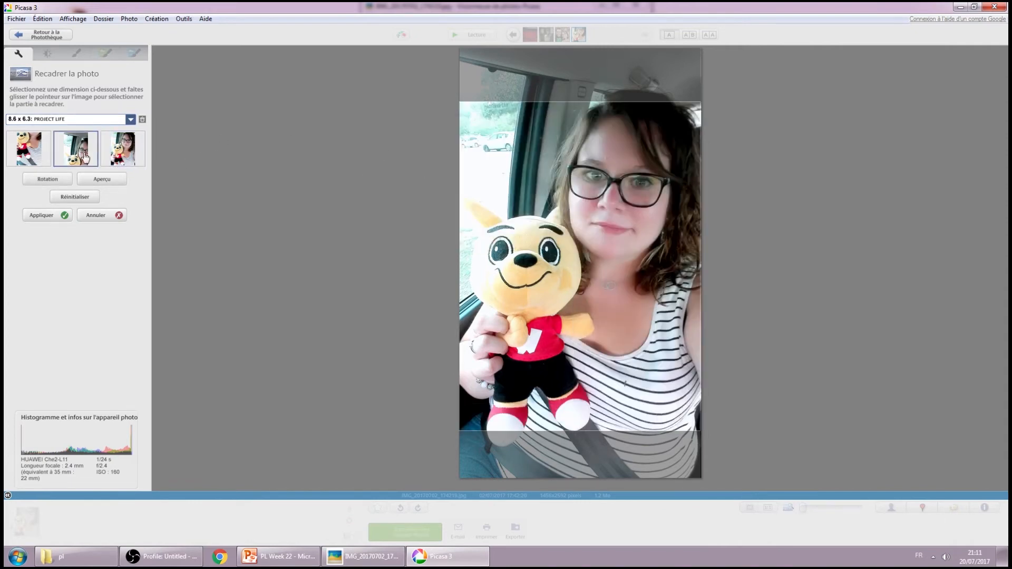
click(76, 152)
click(32, 152)
Step: Crop the photo to a full-width portrait PROJECT LIFE area framing the face and plush toy, and save it
drag(586, 285, 616, 225)
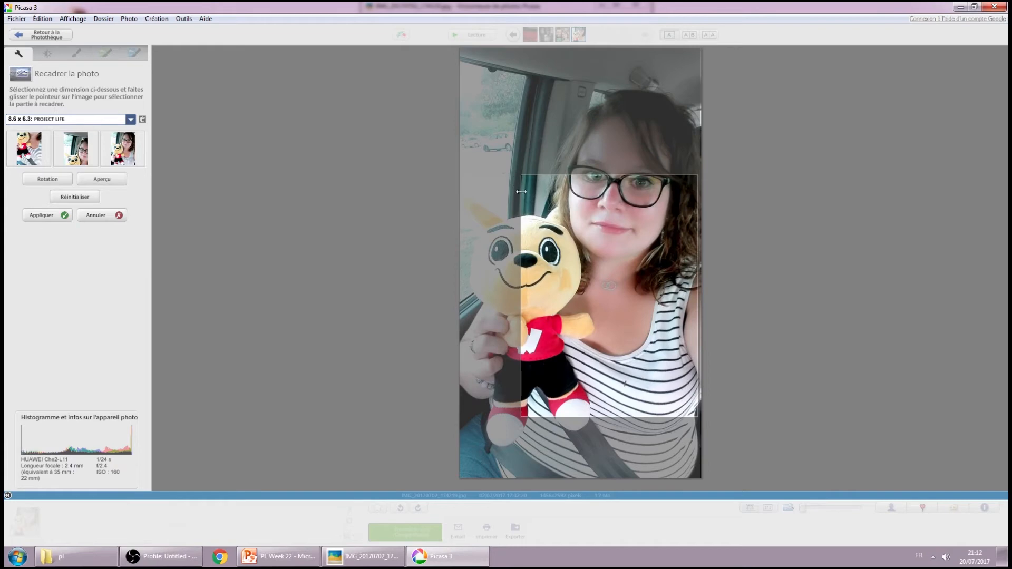
drag(521, 191, 474, 192)
drag(555, 175, 562, 113)
drag(697, 234, 764, 235)
drag(659, 272, 659, 216)
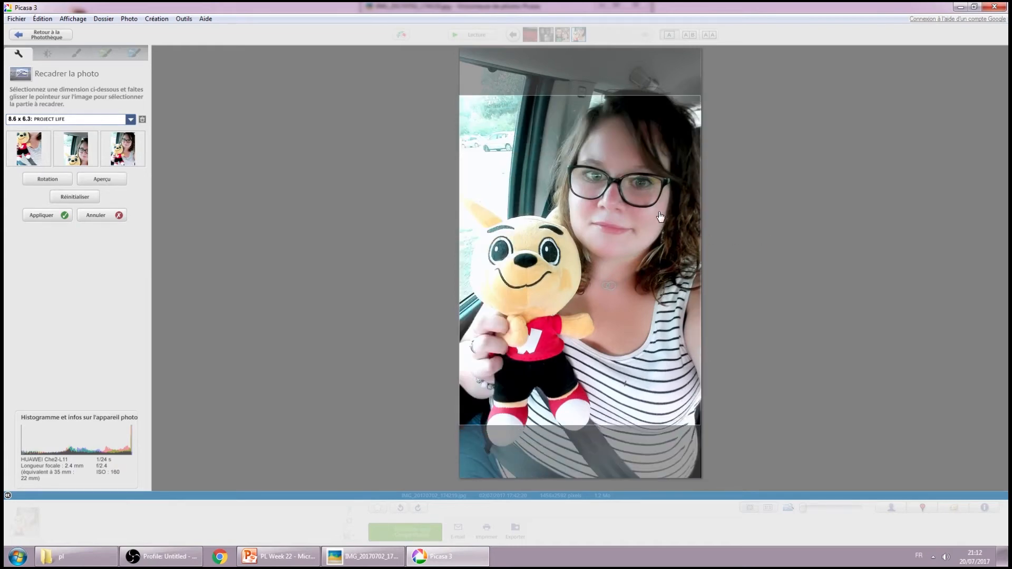
click(46, 216)
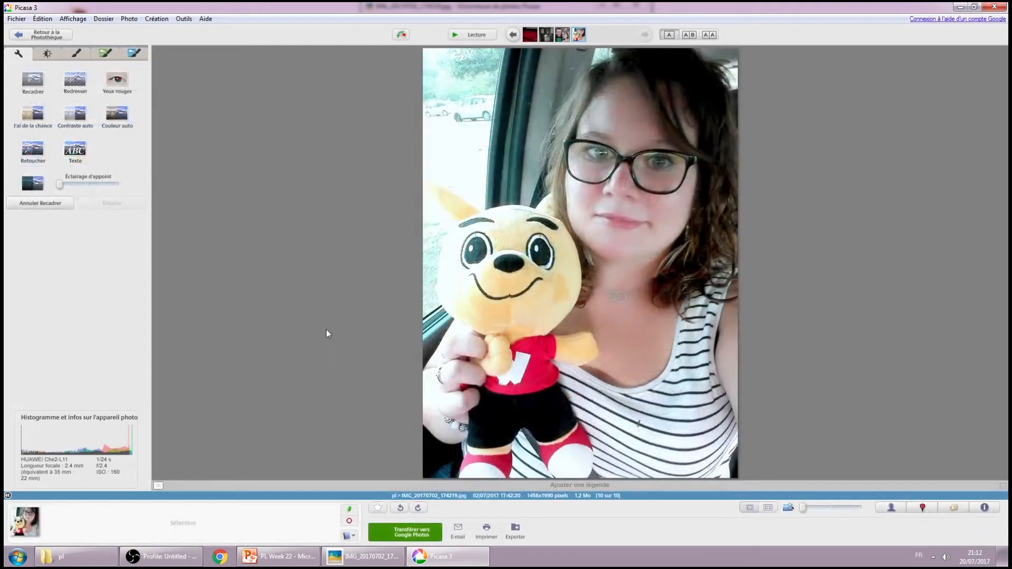
key(ctrl+s)
Step: Try the Orton effect on the cropped photo
click(105, 53)
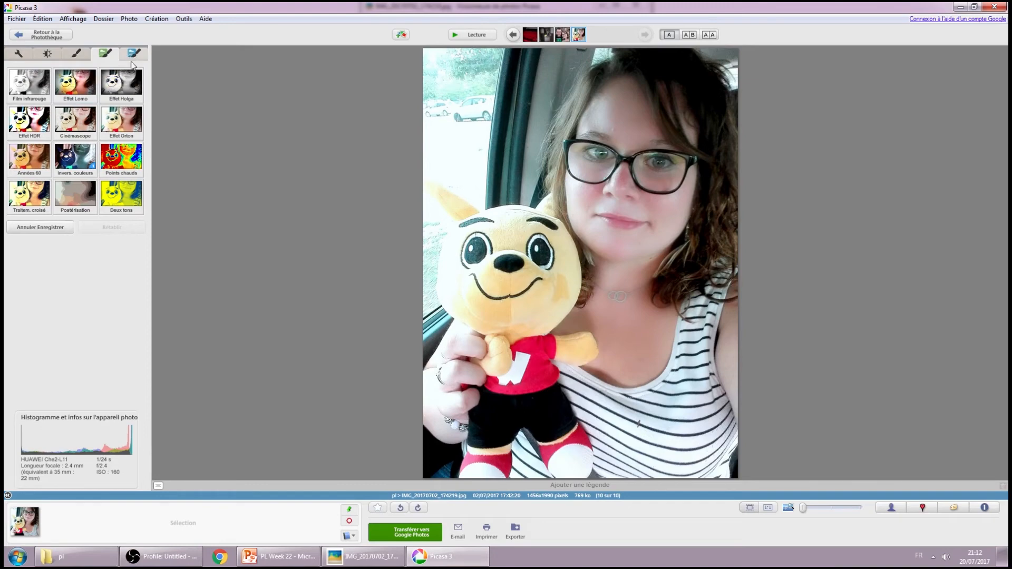
click(131, 115)
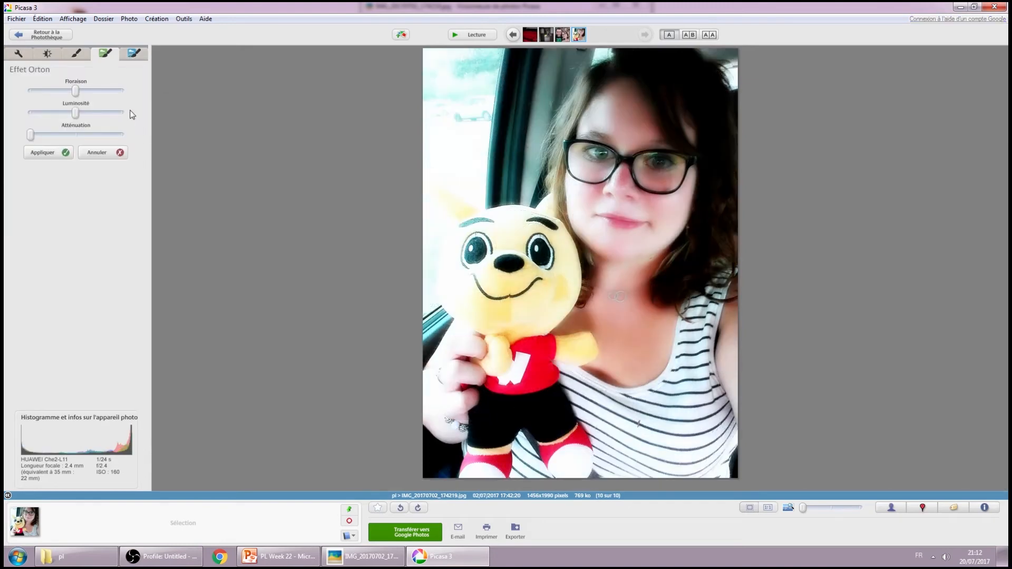
click(122, 153)
click(134, 54)
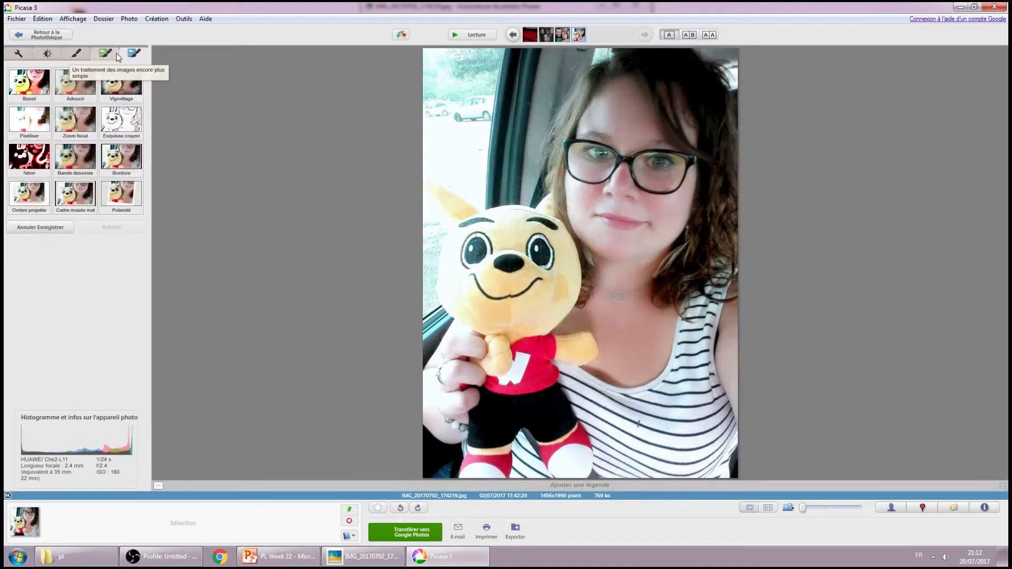
Step: Apply the Réchauffer (warm) effect to the cropped photo and save it
click(76, 53)
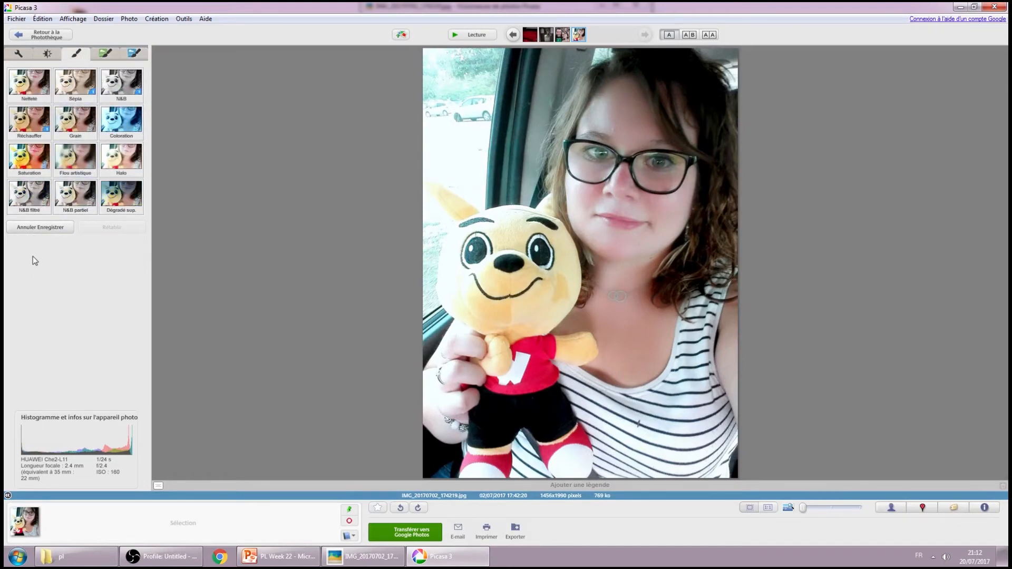
click(41, 124)
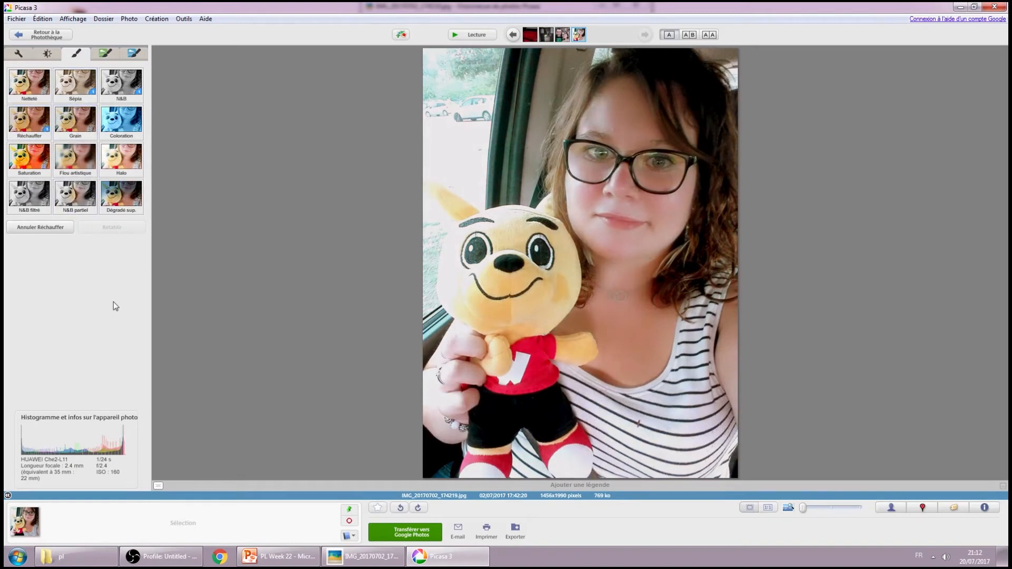
key(ctrl+s)
Step: Bring up the photo of the red cinema seats and apply automatic contrast to it
click(565, 37)
click(546, 39)
click(546, 39)
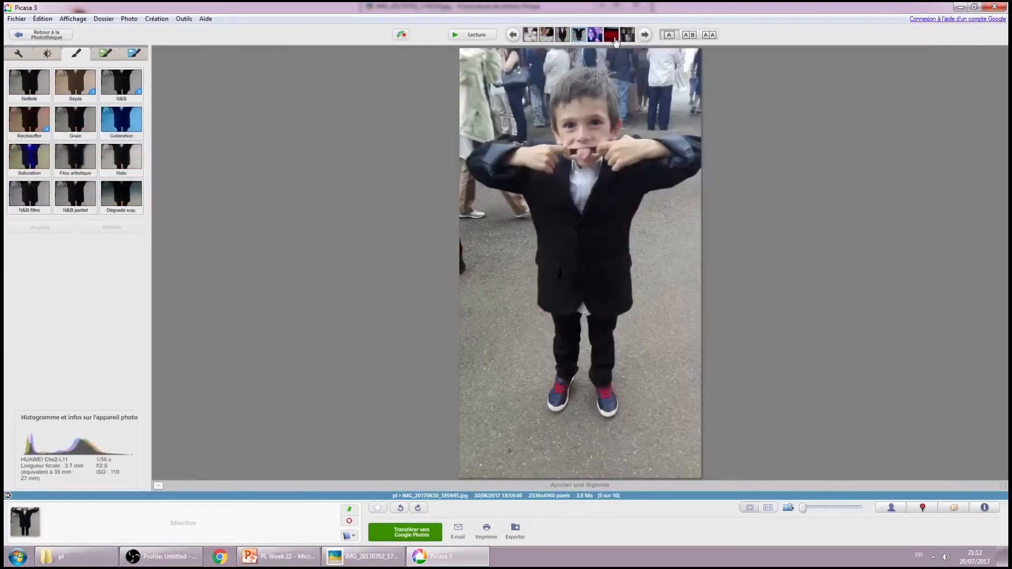
click(615, 43)
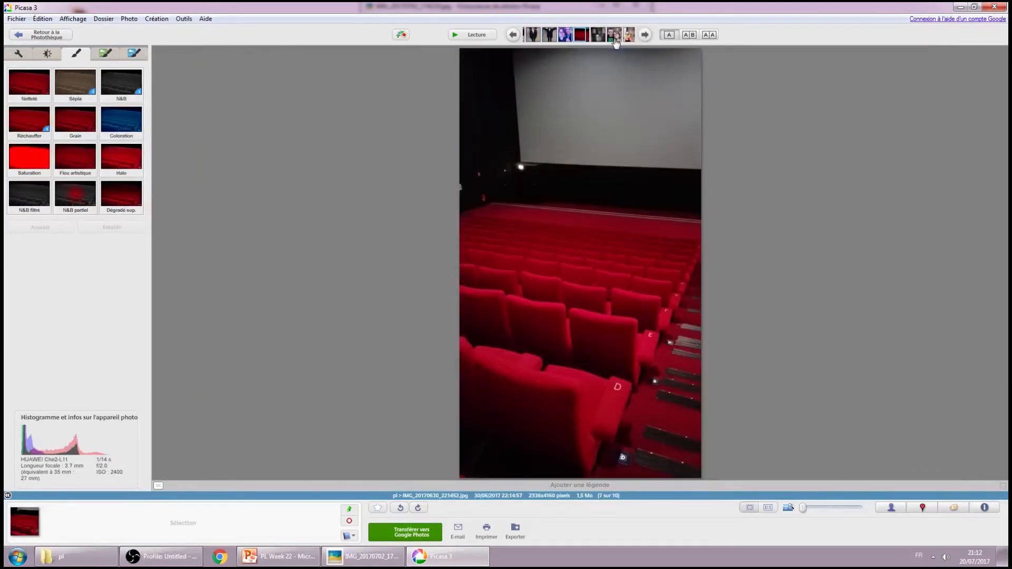
click(18, 54)
click(76, 116)
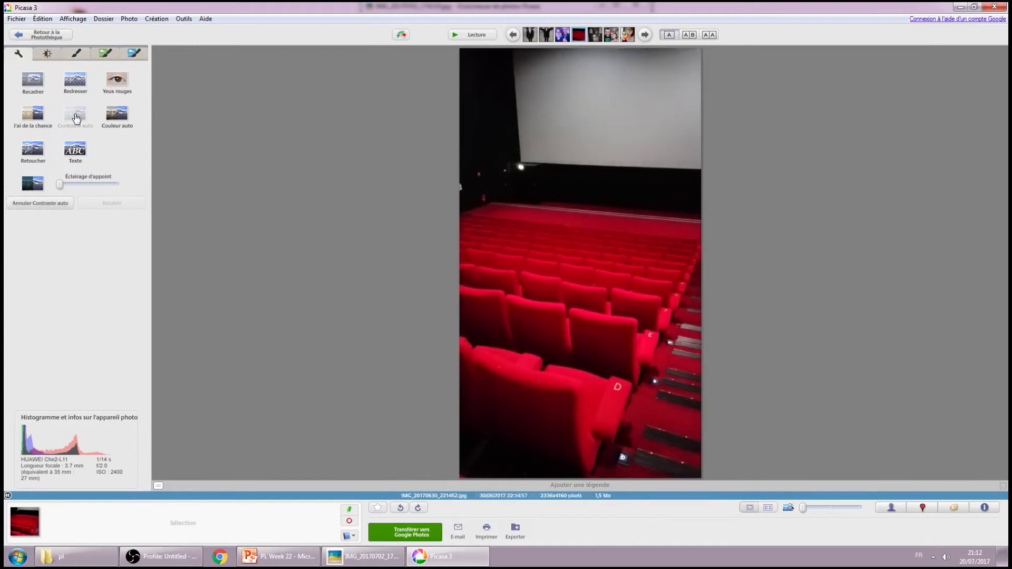
Step: Crop the red cinema seats photo to a full-width portrait area covering the screen and the seats
click(33, 82)
drag(460, 58, 701, 388)
click(45, 215)
Step: Warm the cinema seats photo's colour temperature and raise its fill light and highlights
click(106, 53)
click(47, 53)
mouse_move(76, 172)
mouse_down()
mouse_move(62, 174)
mouse_move(97, 173)
mouse_up()
drag(30, 88, 45, 89)
drag(31, 117, 50, 117)
Step: Bring up the photo of the couple in the mirror and apply automatic contrast to it
click(594, 35)
click(19, 53)
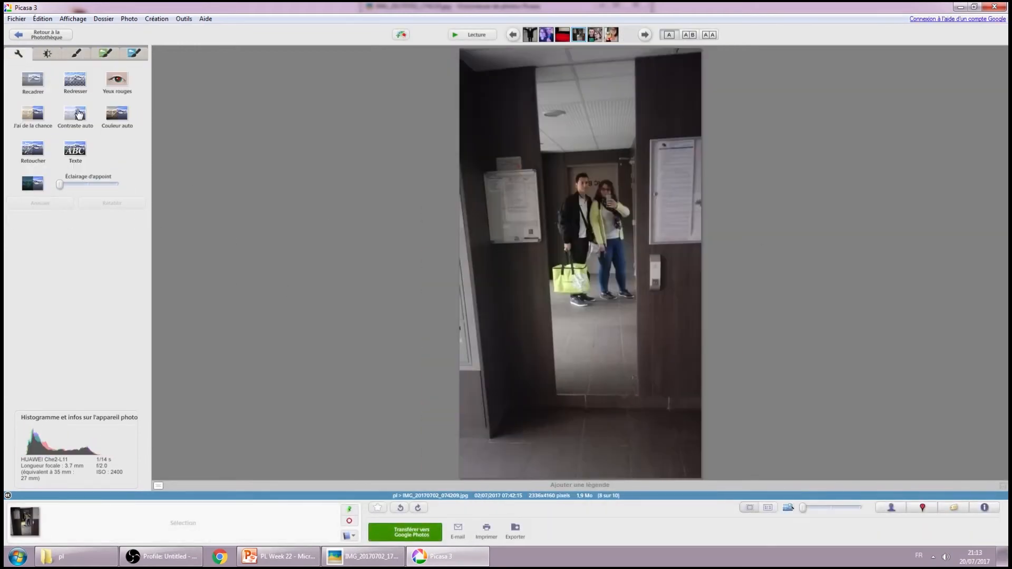
click(76, 114)
Step: Crop the mirror photo to a portrait area around the couple and raise its fill light and highlights
click(32, 81)
click(137, 153)
drag(501, 109, 585, 356)
click(46, 215)
click(47, 53)
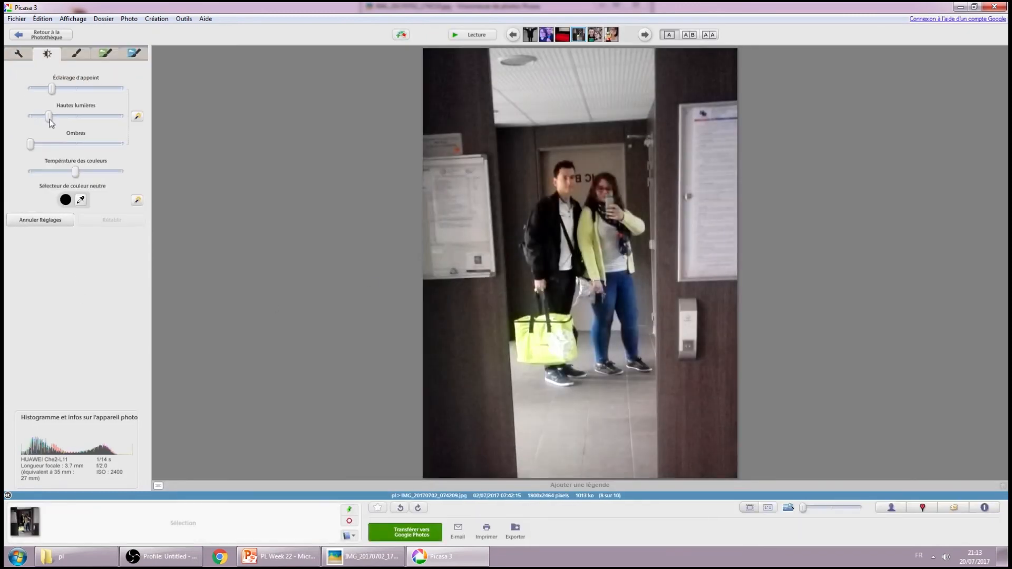
Step: Bring up the sleeping cat photo and crop it to a full-width portrait area
click(516, 37)
click(516, 37)
click(516, 37)
click(18, 53)
click(32, 81)
drag(460, 66, 701, 395)
click(45, 214)
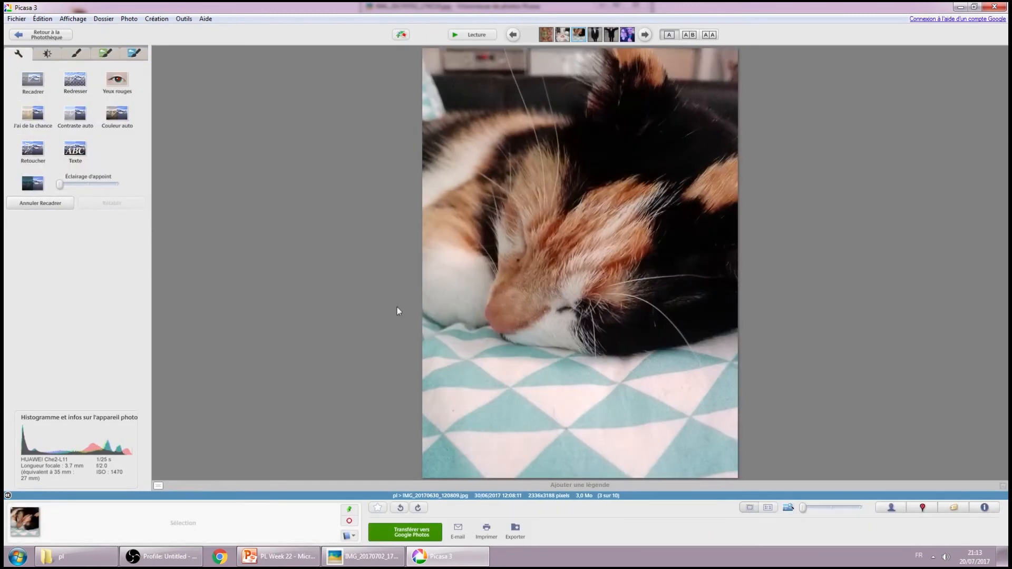
Step: Bring up the food board photo, apply automatic contrast and straighten it slightly
click(546, 34)
click(400, 507)
click(418, 507)
click(76, 113)
click(75, 80)
drag(532, 464, 545, 464)
click(630, 464)
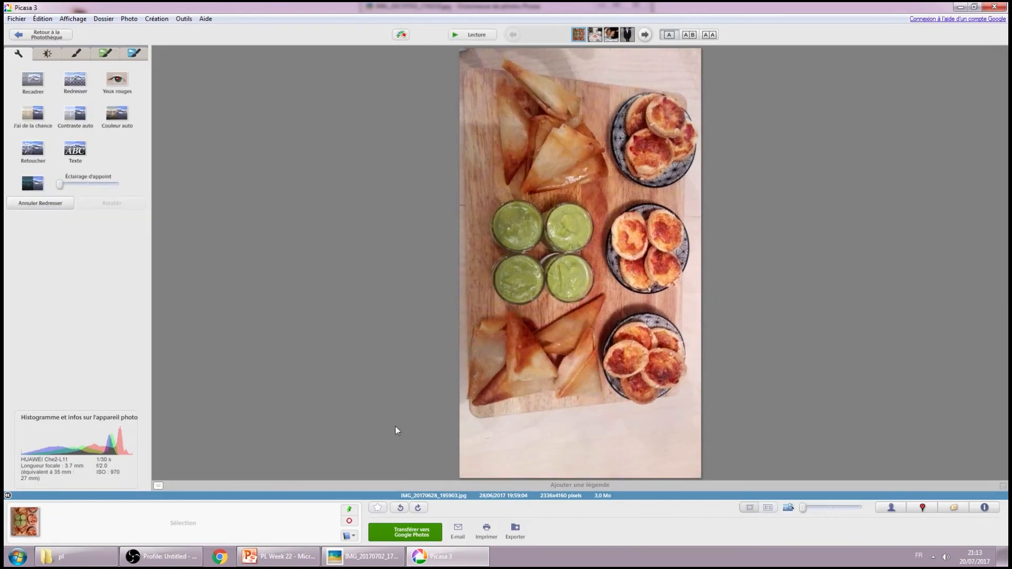
Step: Crop the food photo using the Manuel dimension and apply the Réchauffer effect to it
click(32, 81)
click(123, 149)
click(130, 119)
click(31, 138)
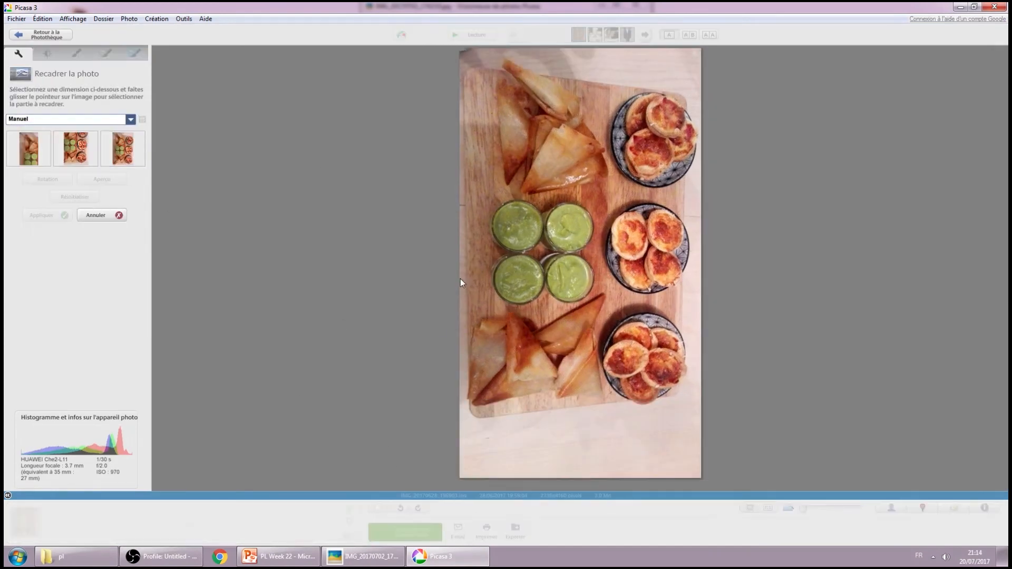
click(57, 218)
click(76, 53)
click(33, 122)
Step: Copy the retouched photos from the pl folder and paste them onto the Week 26 slide in PowerPoint
click(76, 557)
ctrl+click(618, 87)
ctrl+click(560, 87)
ctrl+click(325, 87)
ctrl+click(207, 87)
key(ctrl+c)
click(280, 556)
key(ctrl+v)
click(376, 21)
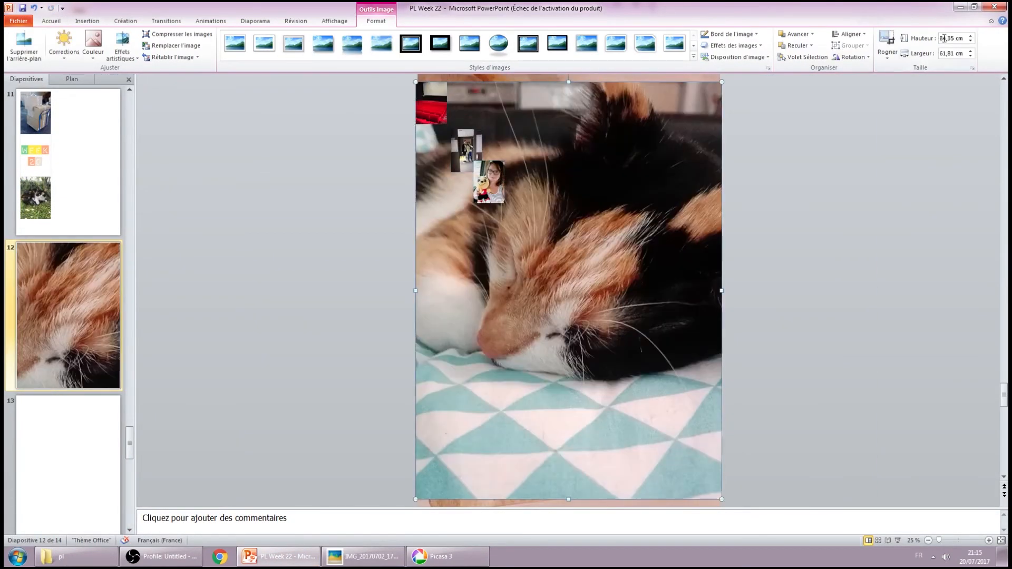
Step: Move the small pasted photos apart into a cluster beside the Week 26 page
drag(431, 103, 419, 239)
drag(466, 151, 454, 220)
drag(430, 77, 438, 185)
drag(431, 98, 423, 246)
drag(487, 180, 453, 260)
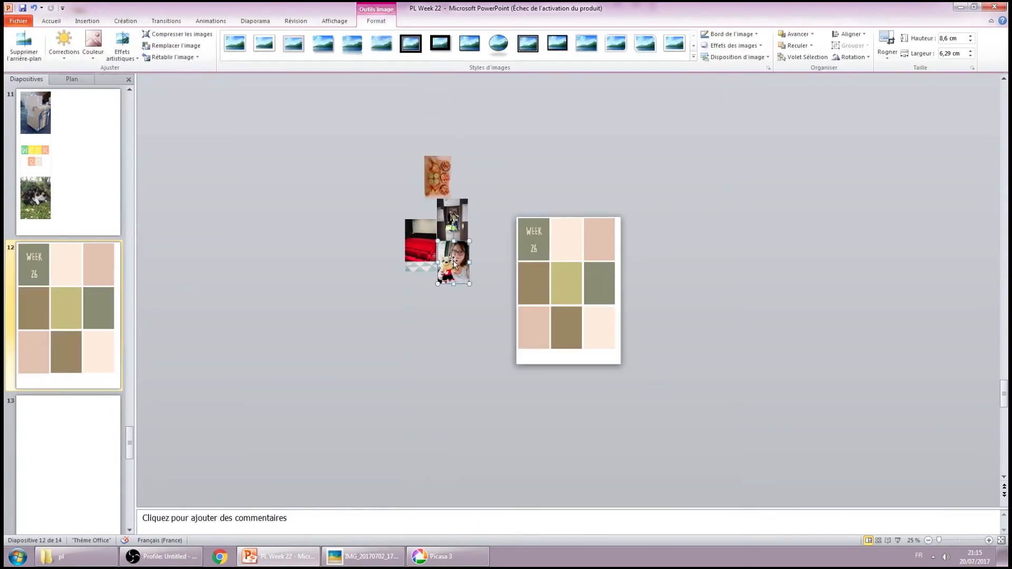
Step: Select the clustered photos and move them together to the other side of the page
drag(390, 132, 490, 303)
drag(444, 231, 651, 262)
scroll(652, 262, up, 4)
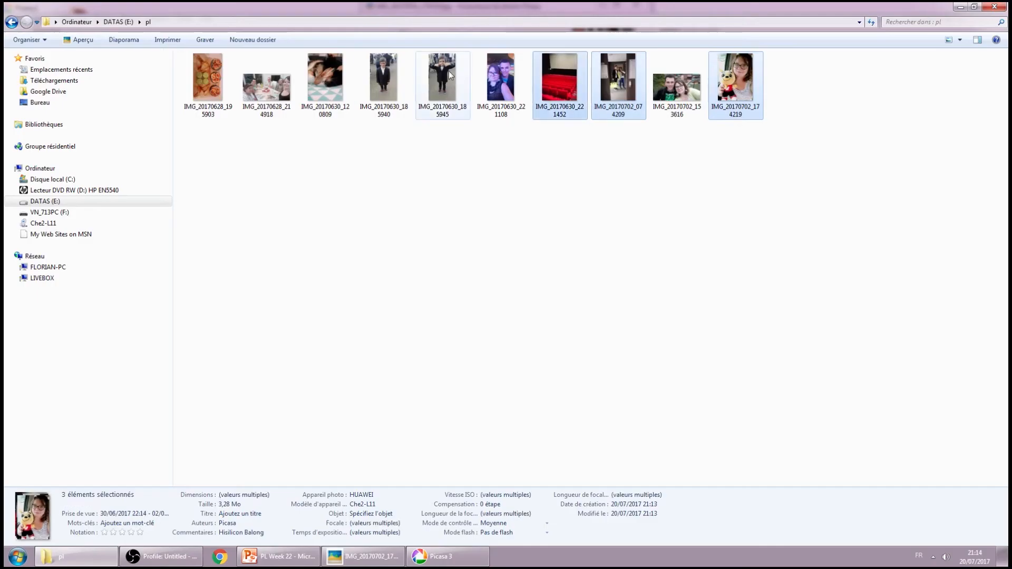
Step: Add the cat and food photos to the file selection and paste all five photos onto the Week 26 slide
ctrl+click(316, 97)
ctrl+click(213, 97)
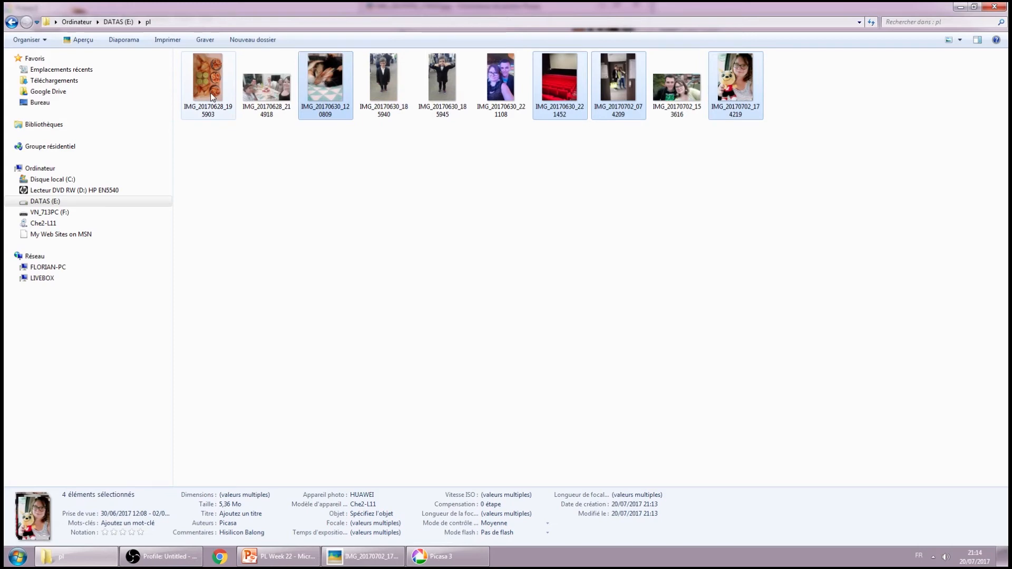
click(283, 550)
click(216, 373)
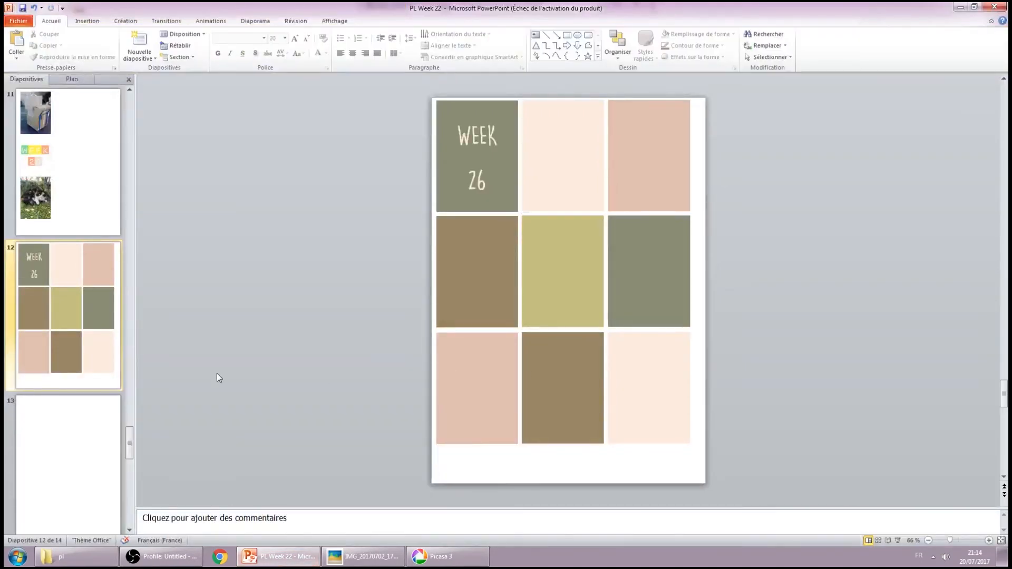
key(ctrl+v)
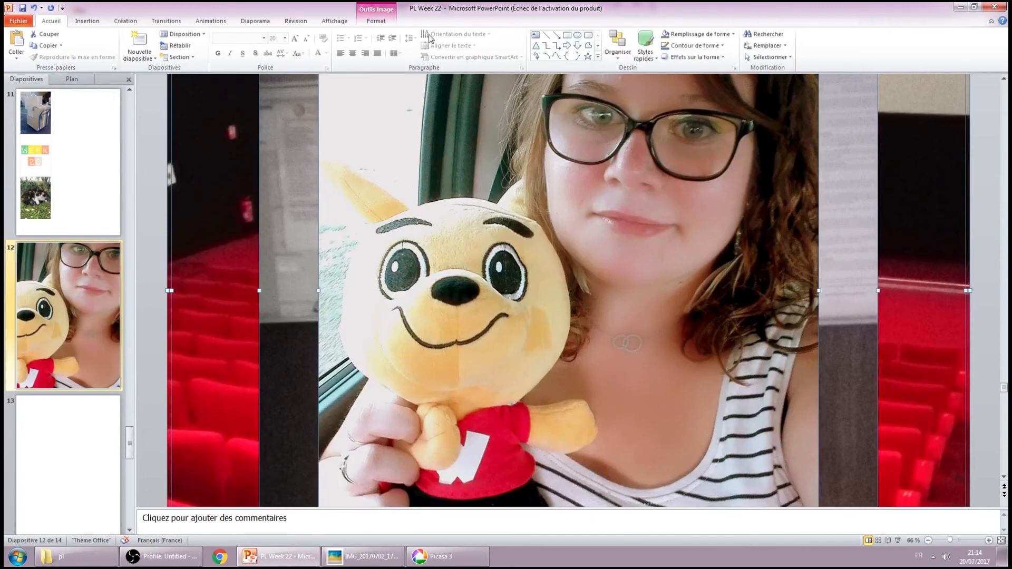
Step: Try to set a common height for all the pasted photos at once
click(378, 21)
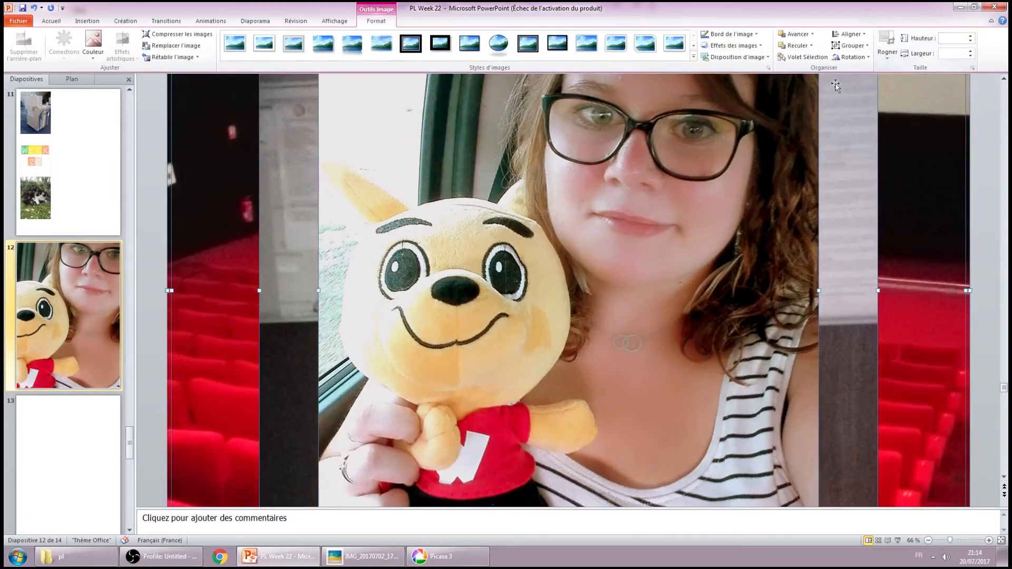
click(946, 37)
ctrl+scroll(764, 218, down, 4)
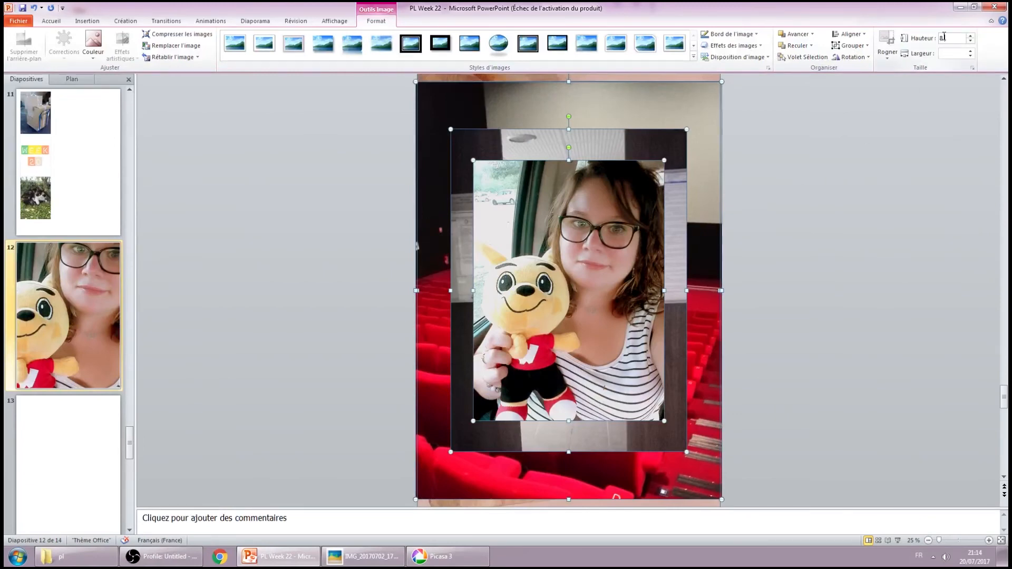
click(411, 234)
Step: Set the height of the plush toy selfie to 8,6 cm
click(501, 269)
click(949, 40)
click(949, 40)
click(949, 40)
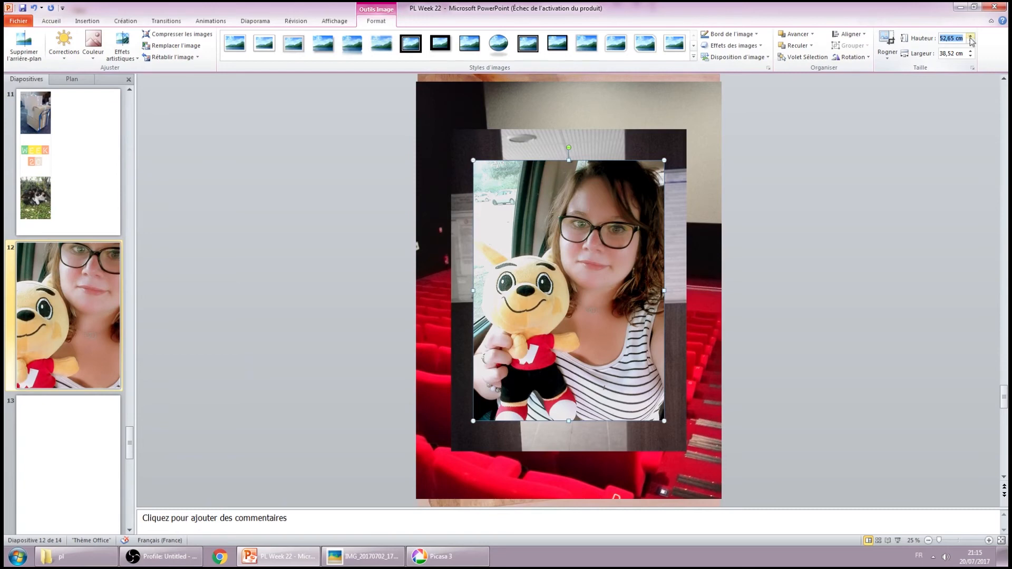
text(8)
key(Return)
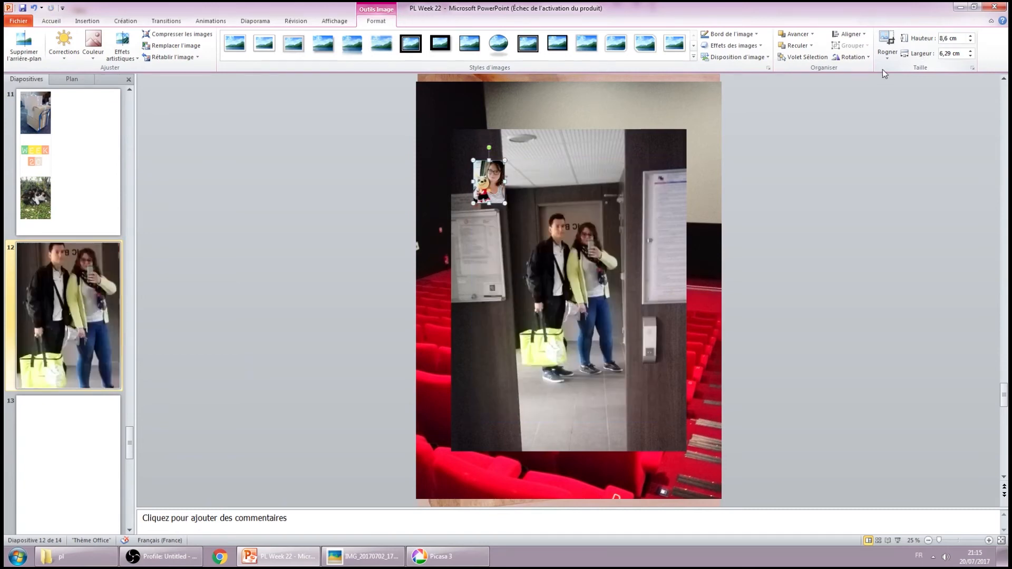
Step: Select the mirror and cinema seats photos together and set their height to 8,6 cm
click(611, 193)
ctrl+click(677, 91)
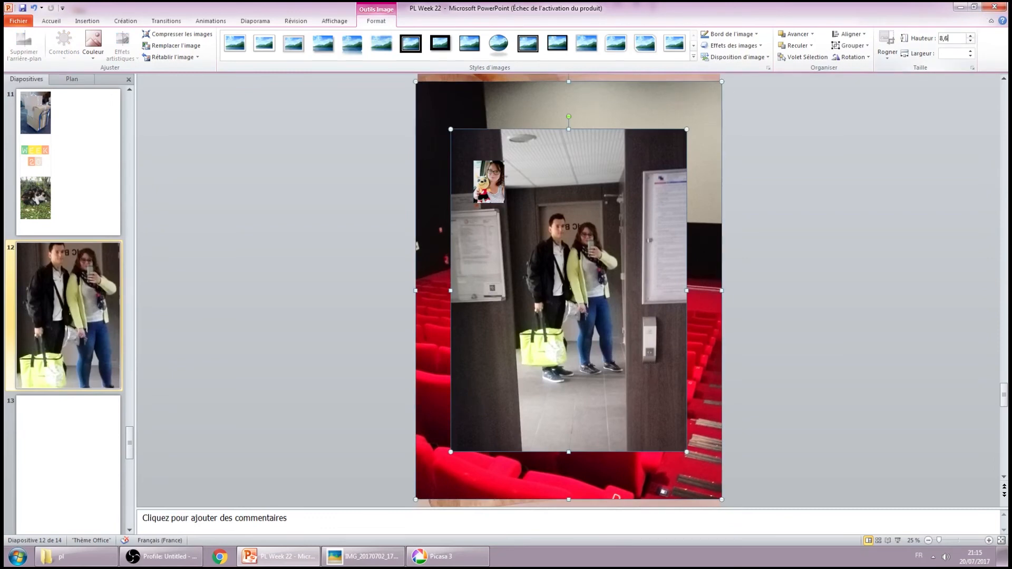
key(Return)
Step: Set the height of the cat photo and of the food photo to 8,6 cm each
click(688, 266)
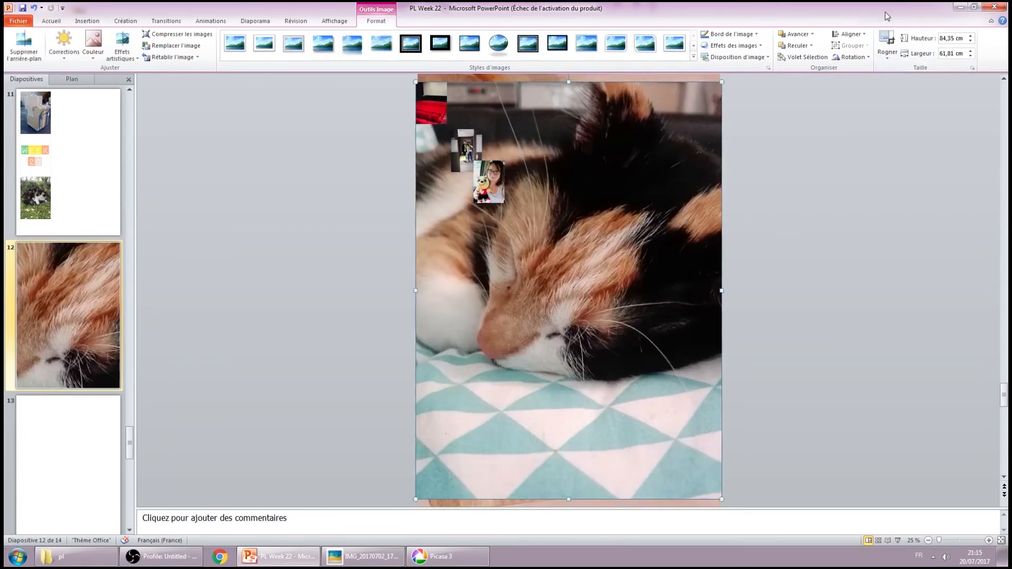
double_click(953, 38)
text(8,6)
key(Return)
key(Tab)
click(951, 38)
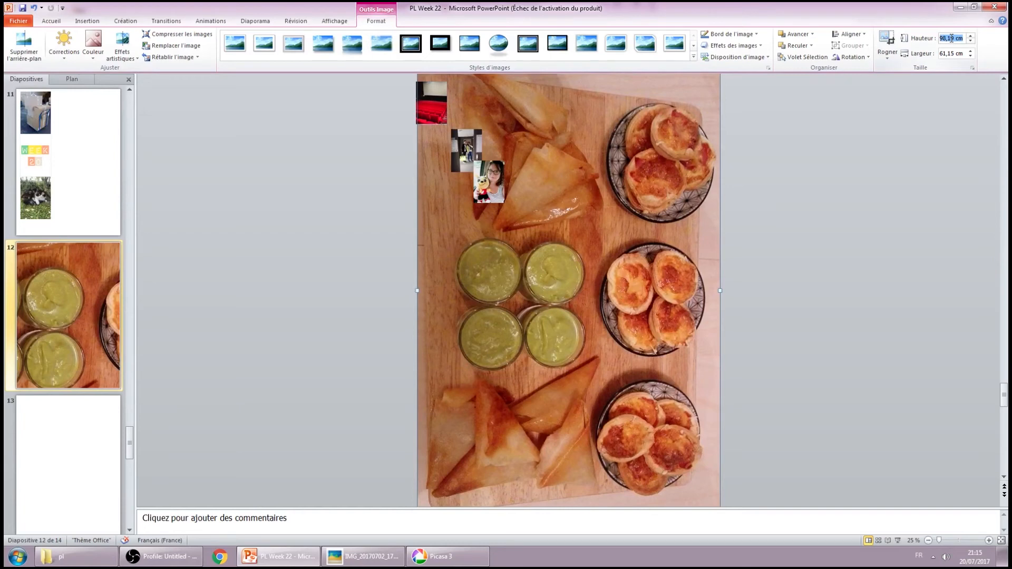
text(8,6)
key(Return)
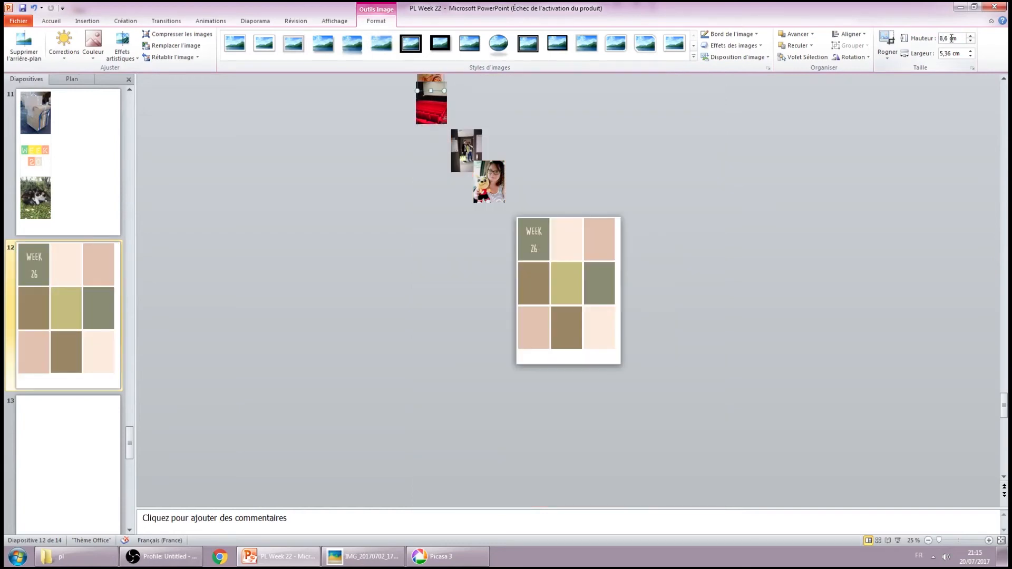
Step: Gather the five resized photos into a cluster beside the Week 26 page
click(383, 163)
click(424, 78)
drag(424, 78, 430, 184)
drag(437, 112, 426, 249)
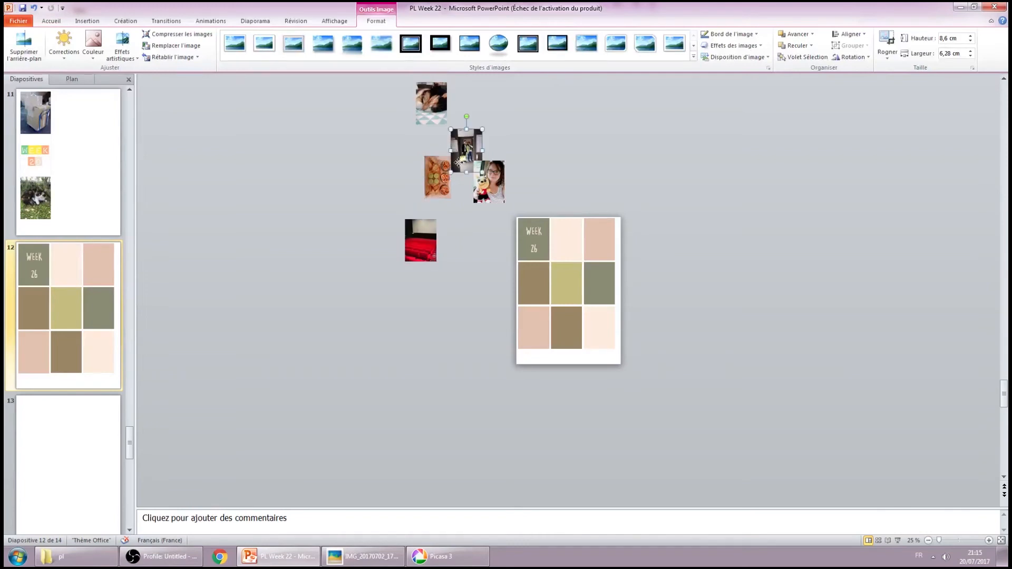
drag(458, 161, 443, 231)
drag(431, 97, 416, 234)
drag(487, 182, 453, 260)
Step: Select all five photos and move them together to the right edge of the page
drag(398, 137, 473, 305)
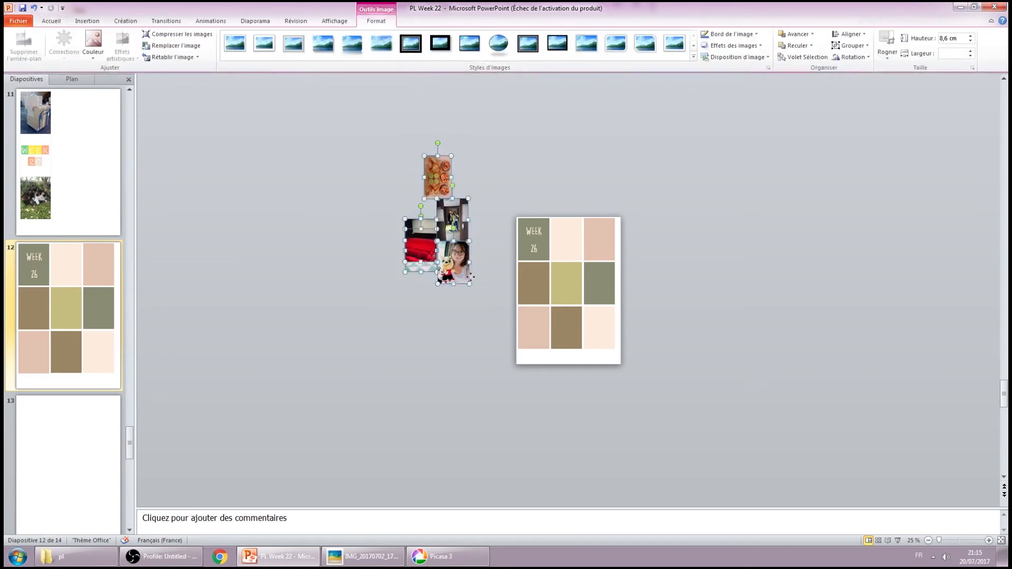
drag(639, 299, 636, 285)
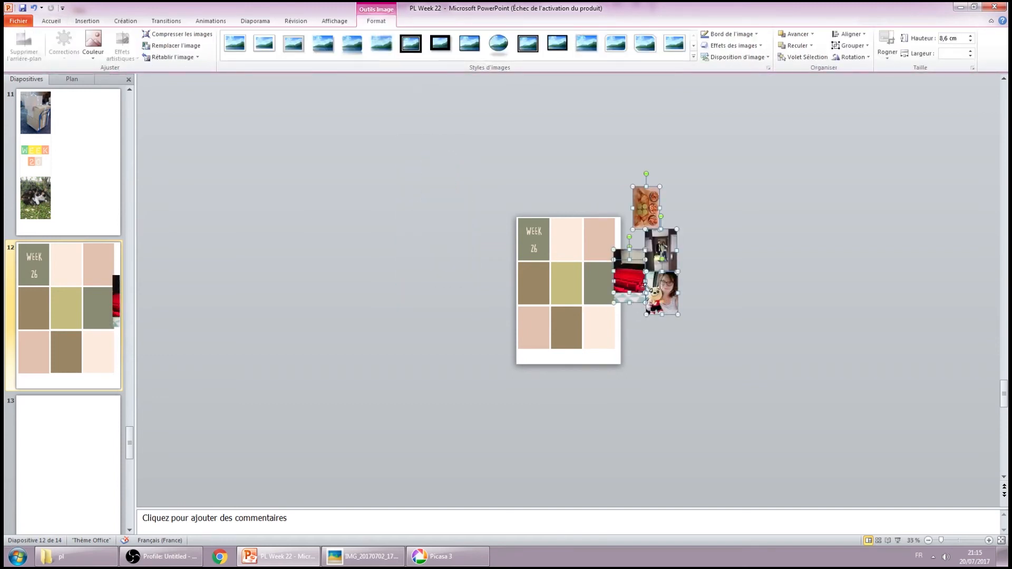
scroll(638, 286, up, 4)
scroll(651, 264, down, 2)
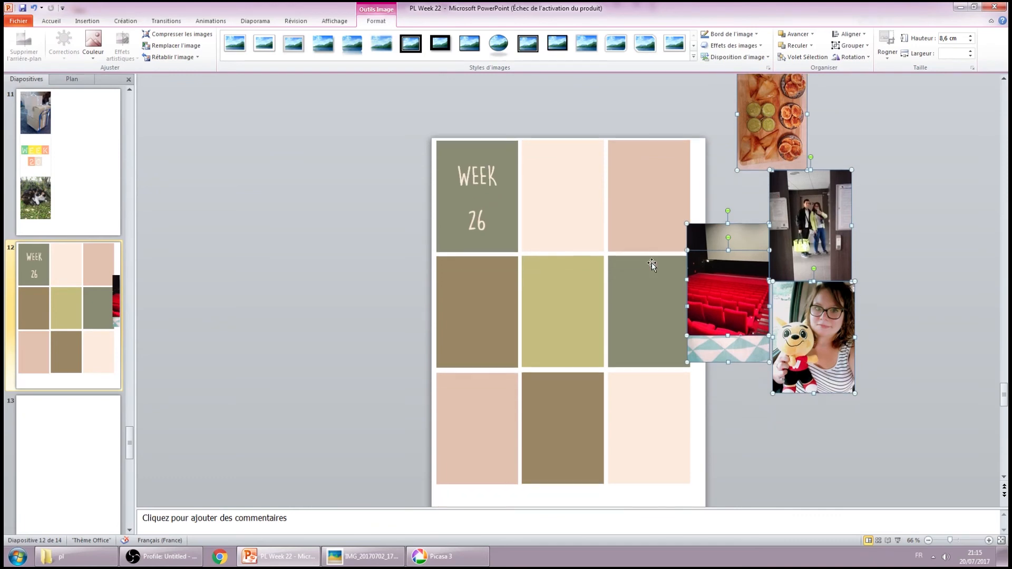
Step: Place the cat photo on the first card of the middle row, moving the cinema, mirror and selfie photos aside
click(197, 255)
drag(717, 288, 279, 332)
drag(808, 226, 363, 195)
drag(813, 338, 908, 305)
drag(728, 301, 477, 313)
click(343, 384)
Step: Place the cinema seats photo on the last card of the bottom row and park the mirror and food photos right of the page
drag(374, 210, 816, 194)
drag(285, 341, 645, 445)
click(332, 330)
drag(806, 178, 825, 302)
drag(764, 132, 835, 198)
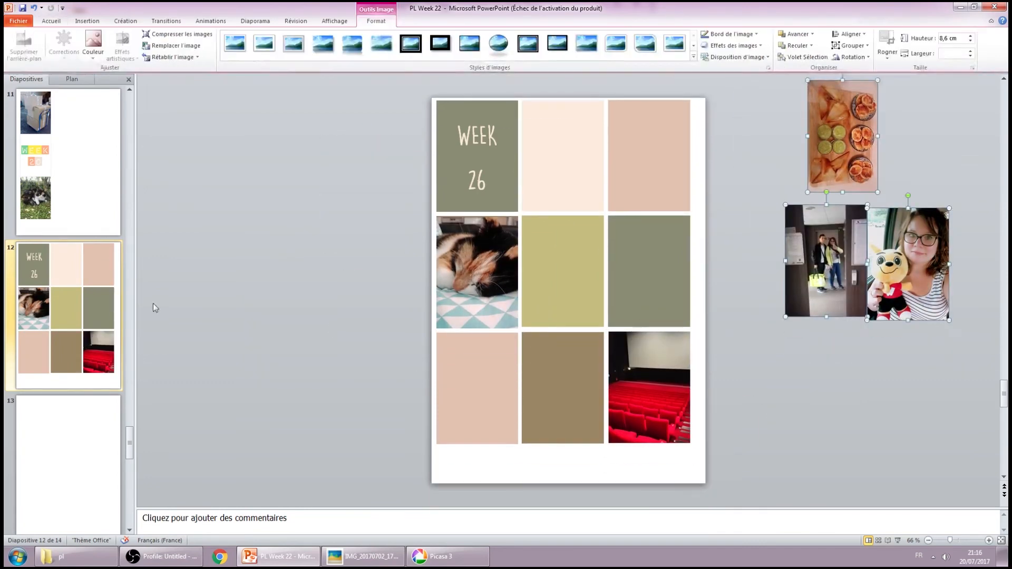
Step: Duplicate the Week 26 slide directly after the original
click(95, 279)
key(ctrl+c)
key(ctrl+v)
Step: Delete the parked mirror and selfie photos from the original Week 26 slide
click(87, 164)
click(825, 261)
ctrl+click(906, 264)
key(Delete)
Step: Select the cat photo on the duplicated Week 26 slide
click(68, 316)
click(477, 272)
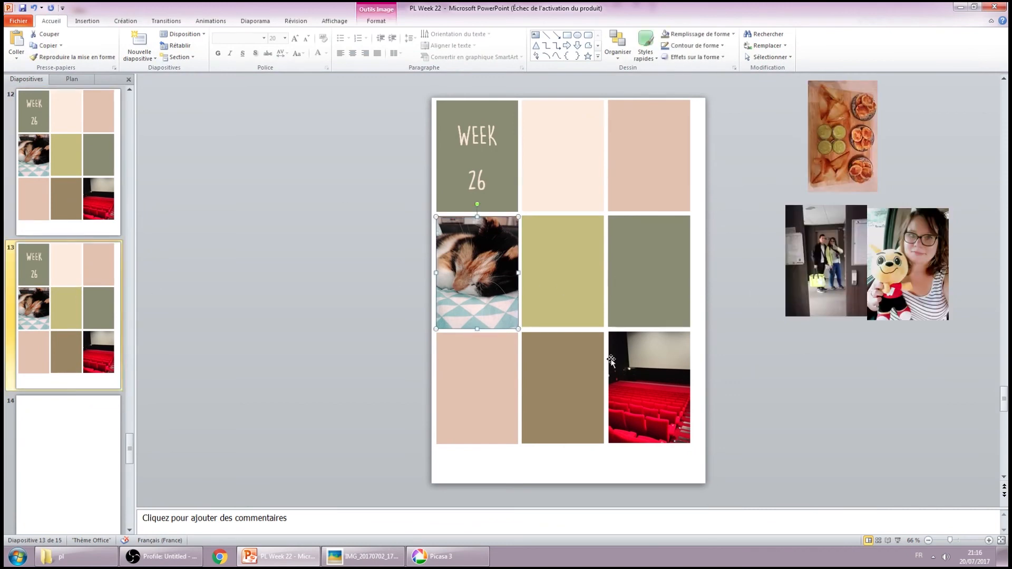